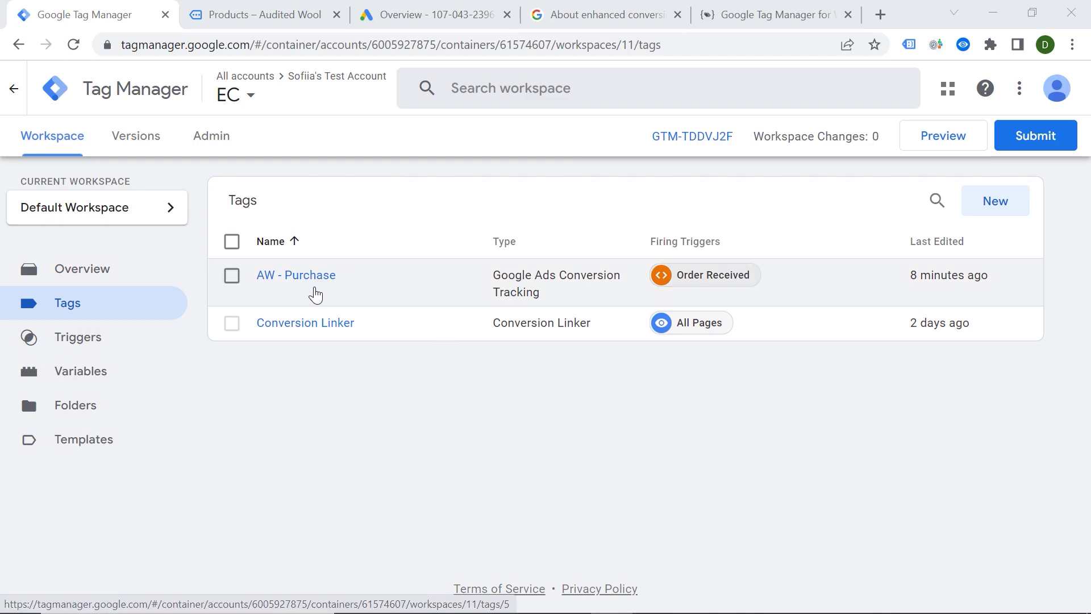
Look over the Audited Wool shop and the Google Ads campaign overview, then return to the Tag Manager tags list
{"action": "left_click", "coordinate": [258, 14]}
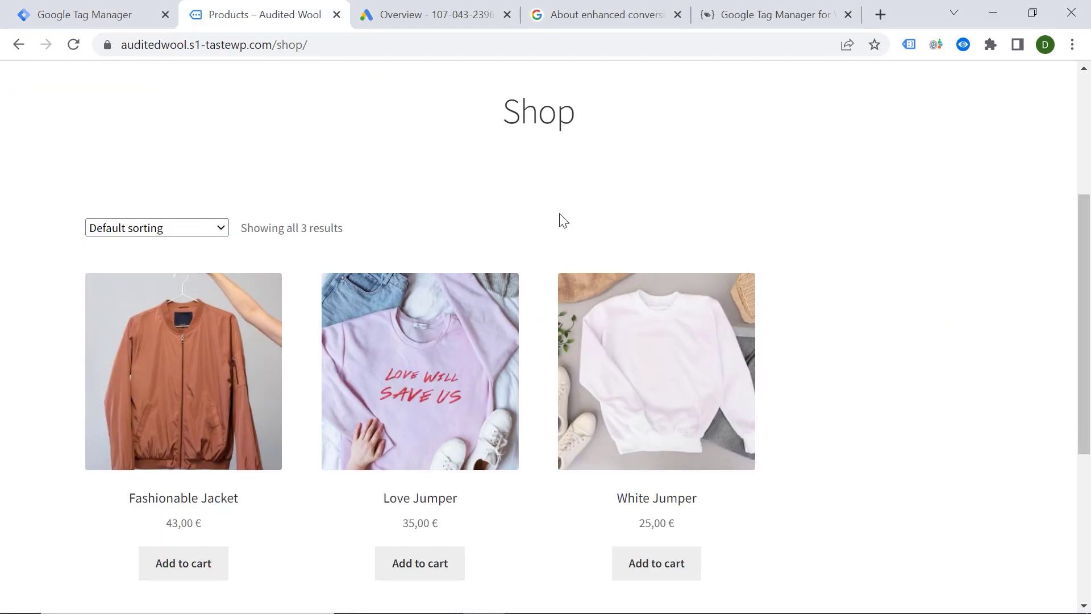
{"action": "left_click", "coordinate": [420, 20]}
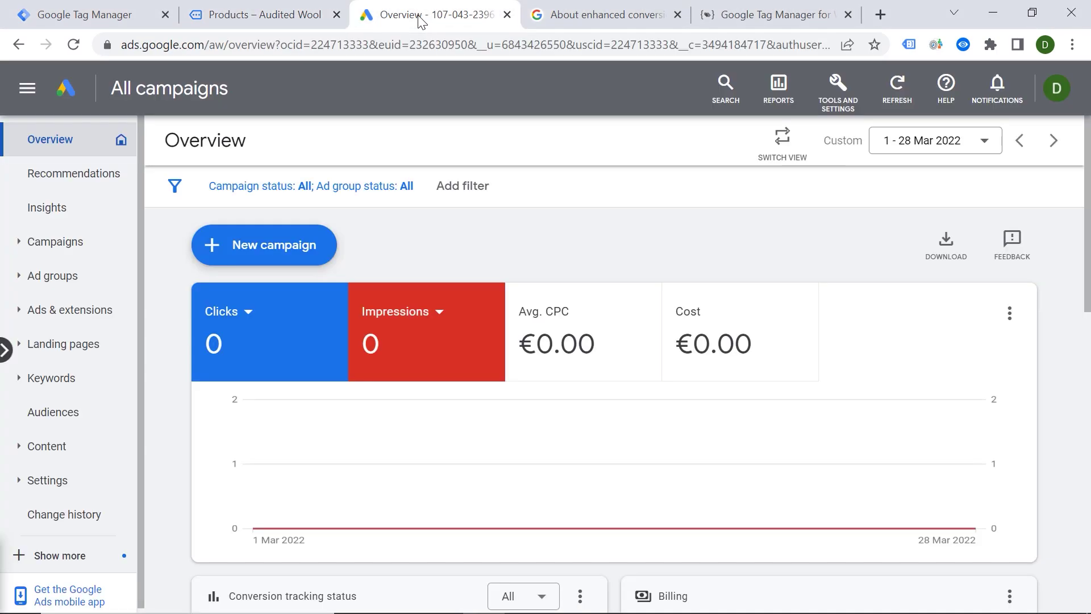
{"action": "left_click", "coordinate": [125, 23]}
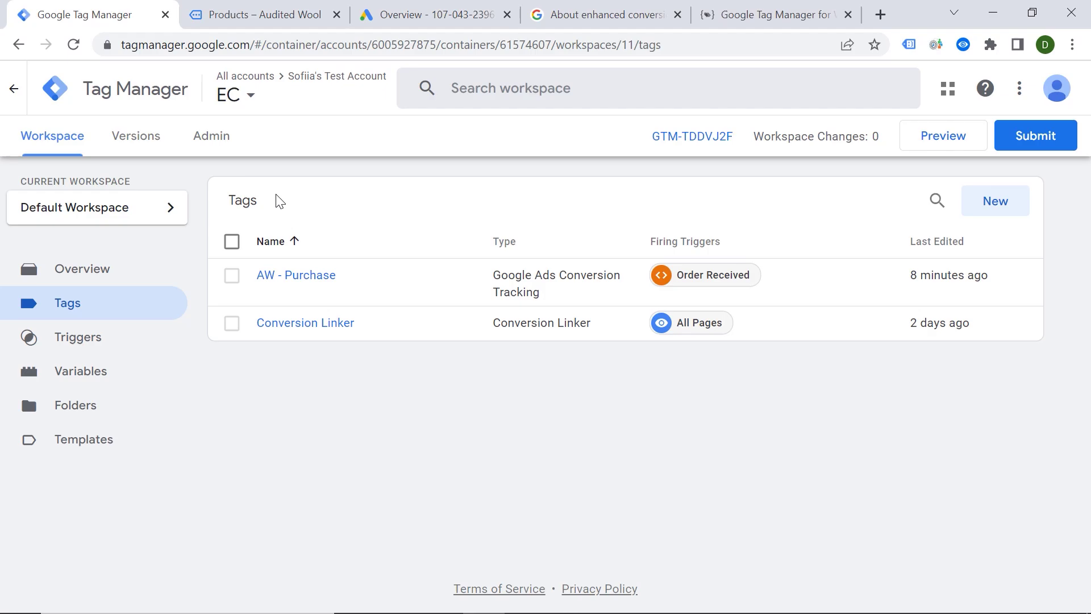
Read the 'About enhanced conversions' Google Ads Help article, then return to the Tag Manager tags list
{"action": "left_click", "coordinate": [562, 16]}
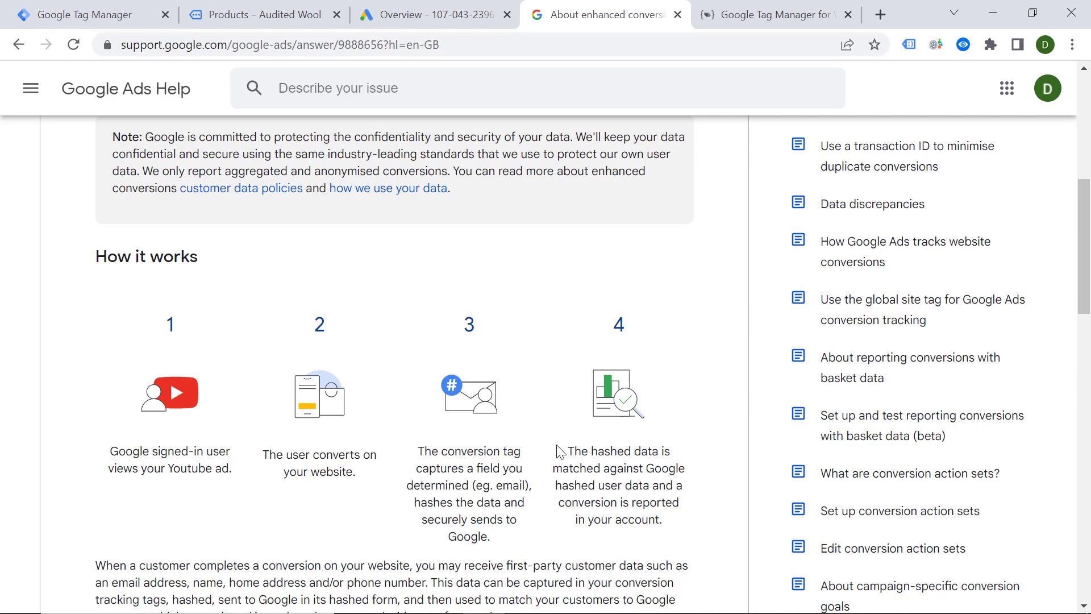
{"action": "left_click", "coordinate": [71, 15]}
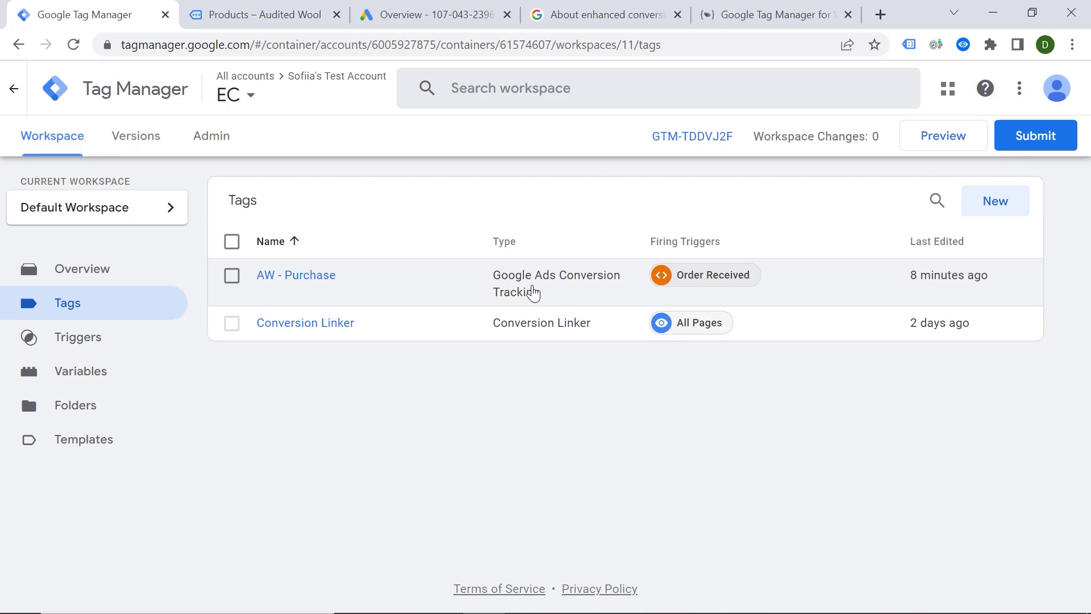
Look over the Audited Wool shop and the gtm4wp.com plugin site, then return to Tag Manager
{"action": "left_click", "coordinate": [271, 25]}
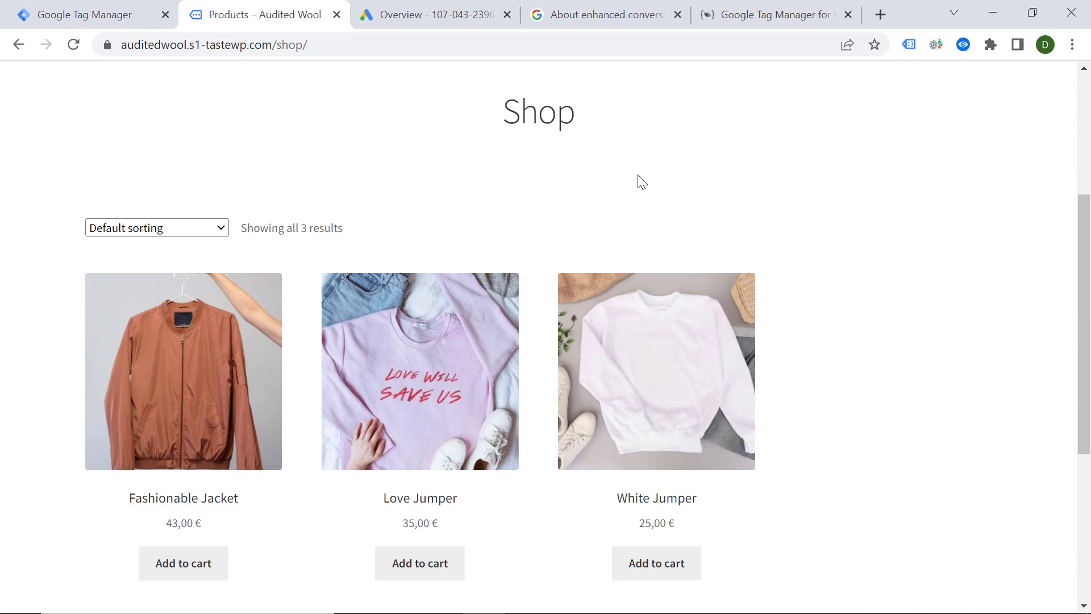
{"action": "left_click", "coordinate": [761, 19]}
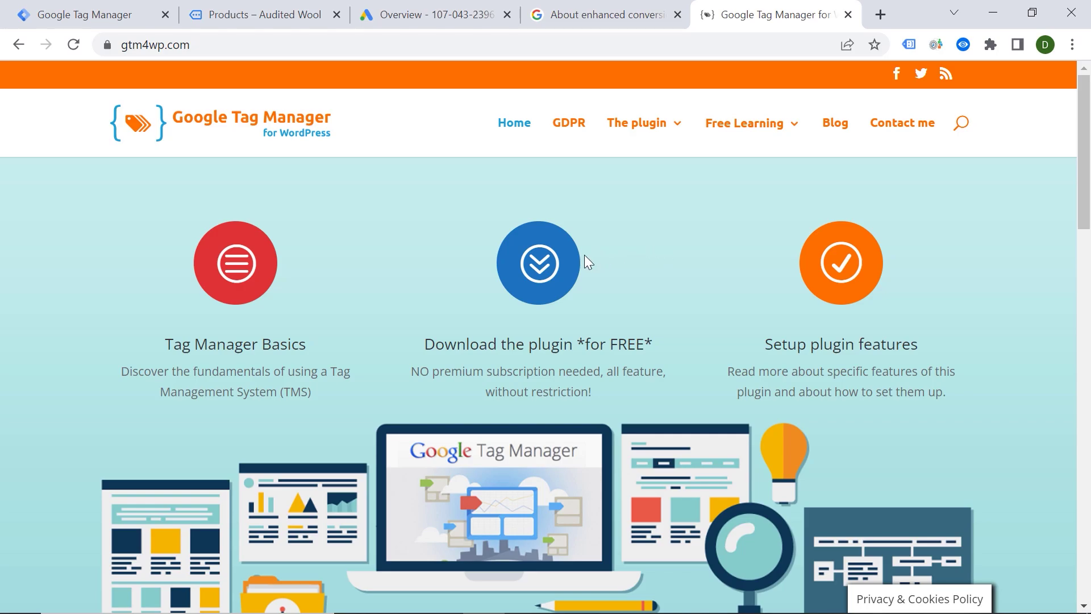
{"action": "left_click", "coordinate": [251, 22]}
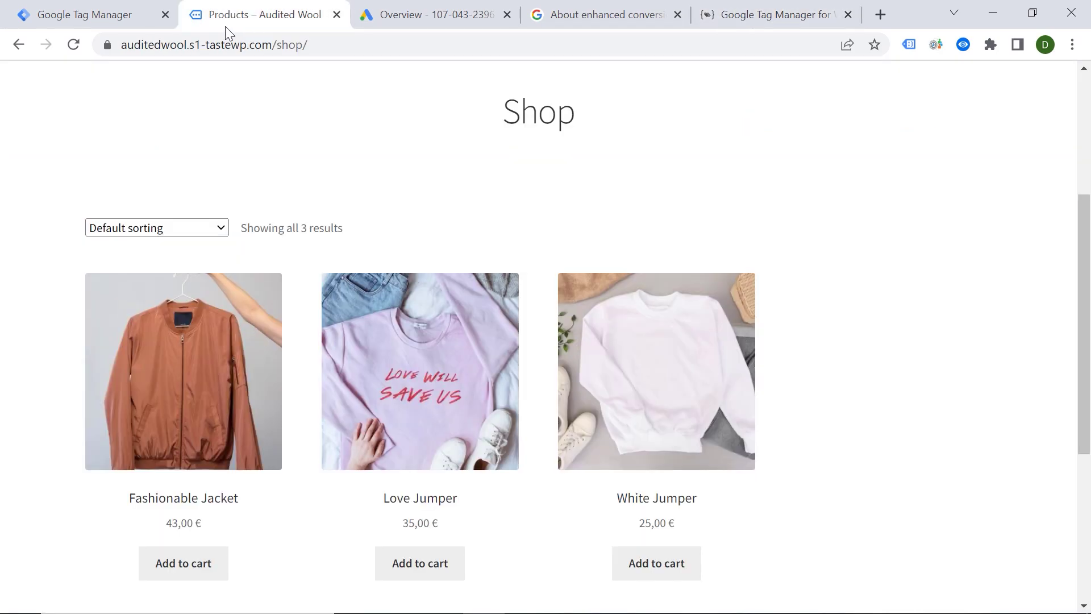
{"action": "left_click", "coordinate": [157, 24]}
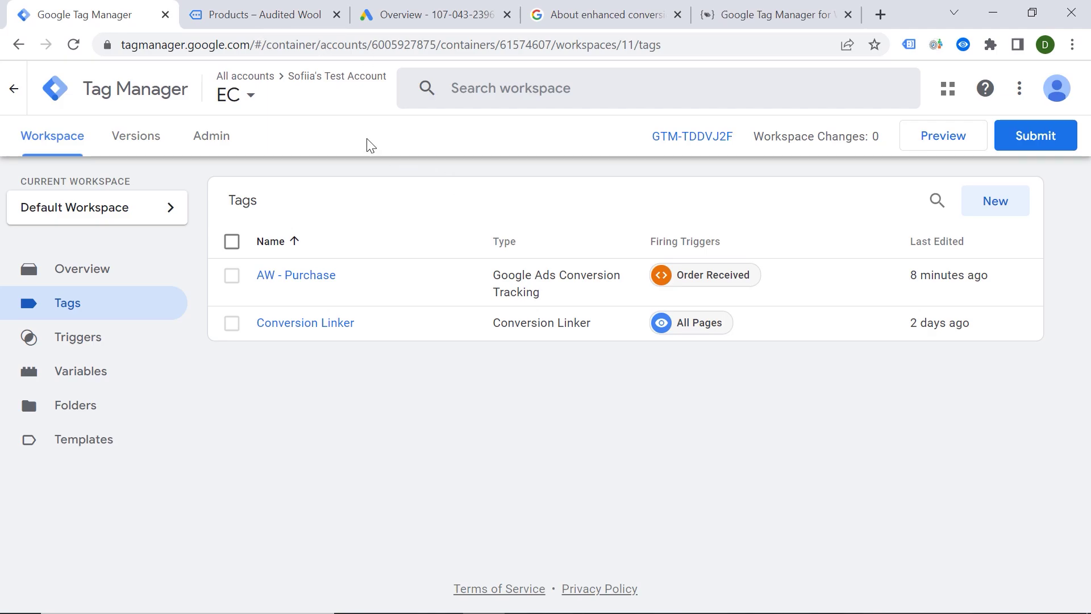
Start Preview mode, connect Tag Assistant to the store, and browse the Shop page
{"action": "left_click", "coordinate": [939, 135]}
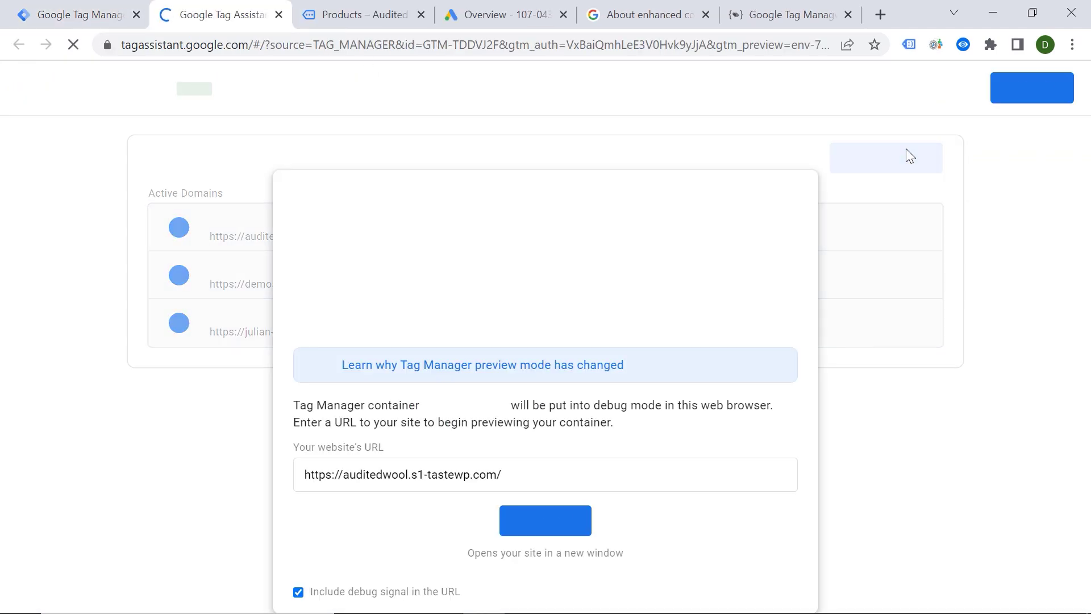
{"action": "left_click", "coordinate": [540, 517]}
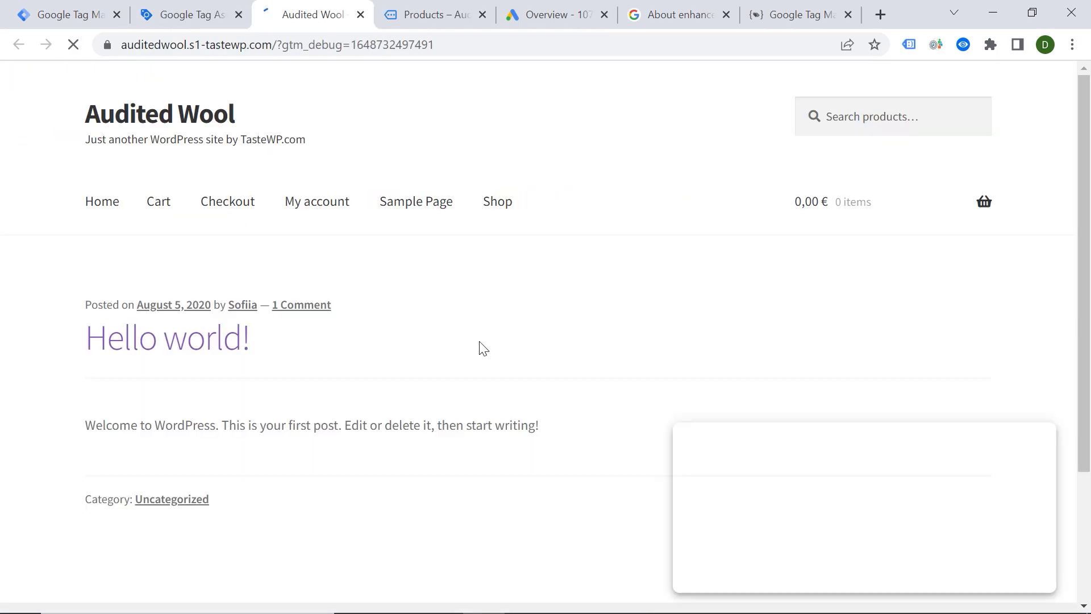
{"action": "left_click", "coordinate": [498, 201]}
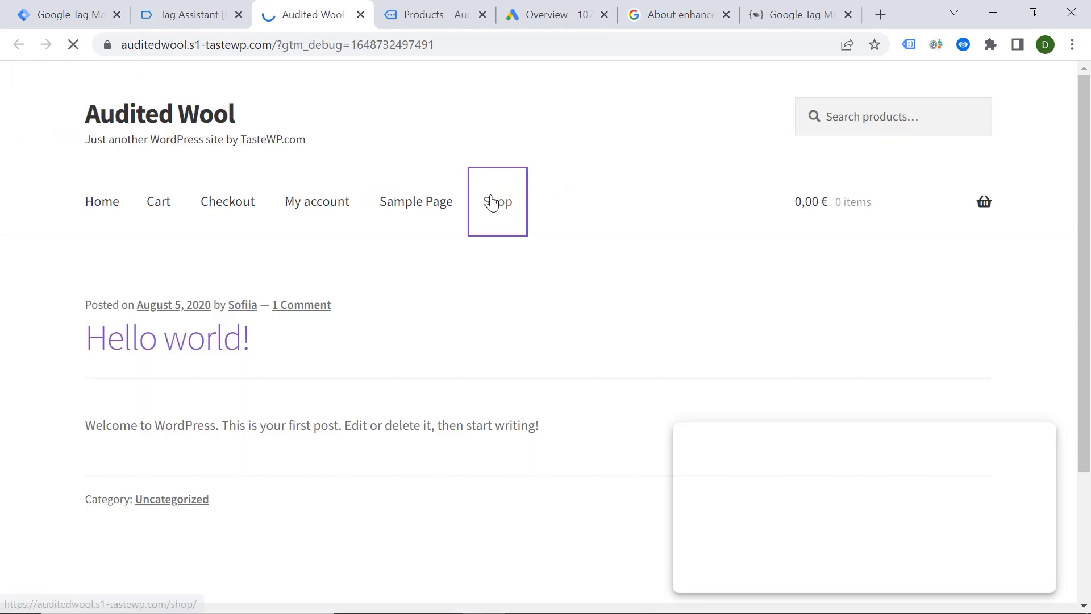
{"action": "scroll", "coordinate": [373, 246], "scroll_direction": "down", "scroll_amount": 5}
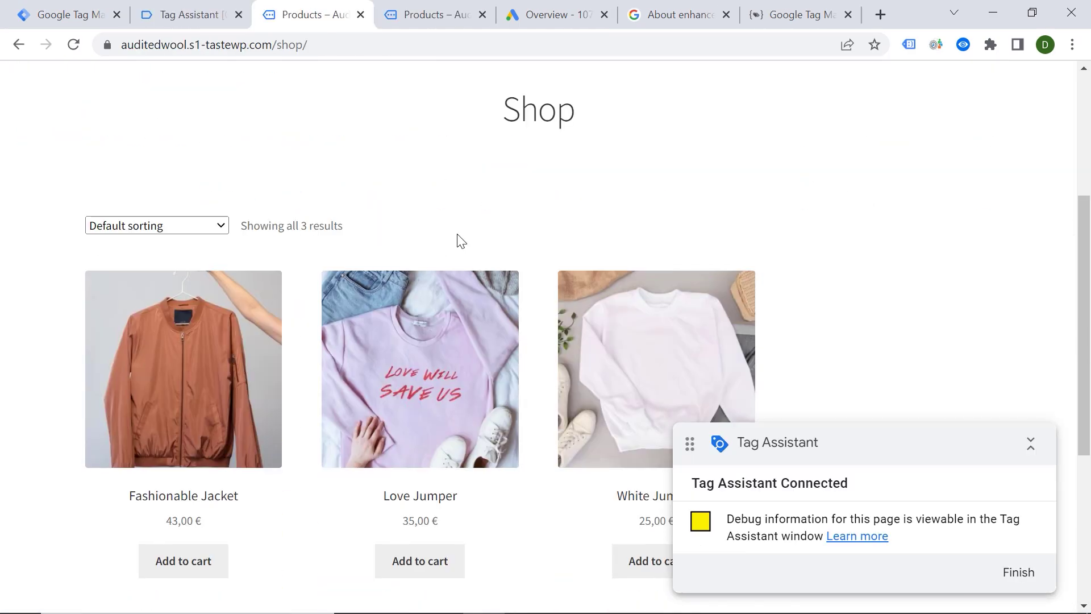
{"action": "scroll", "coordinate": [455, 284], "scroll_direction": "down", "scroll_amount": 2}
Place a test order for the Love Jumper through cart and checkout, then return to Tag Assistant
{"action": "left_click", "coordinate": [421, 482]}
{"action": "left_click", "coordinate": [495, 477]}
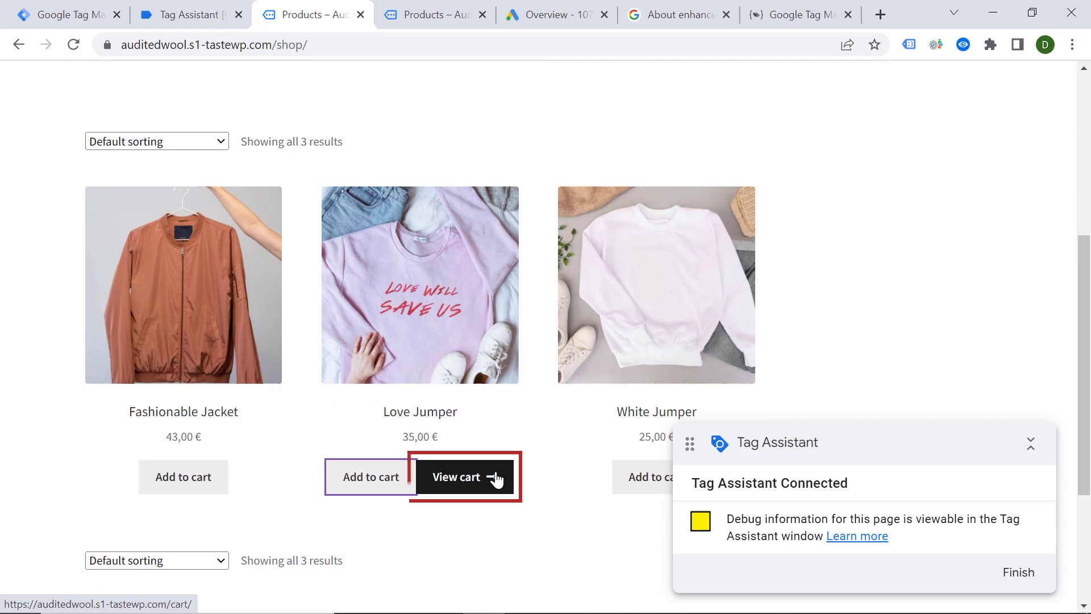
{"action": "scroll", "coordinate": [749, 158], "scroll_direction": "down", "scroll_amount": 3}
{"action": "scroll", "coordinate": [718, 227], "scroll_direction": "down", "scroll_amount": 10}
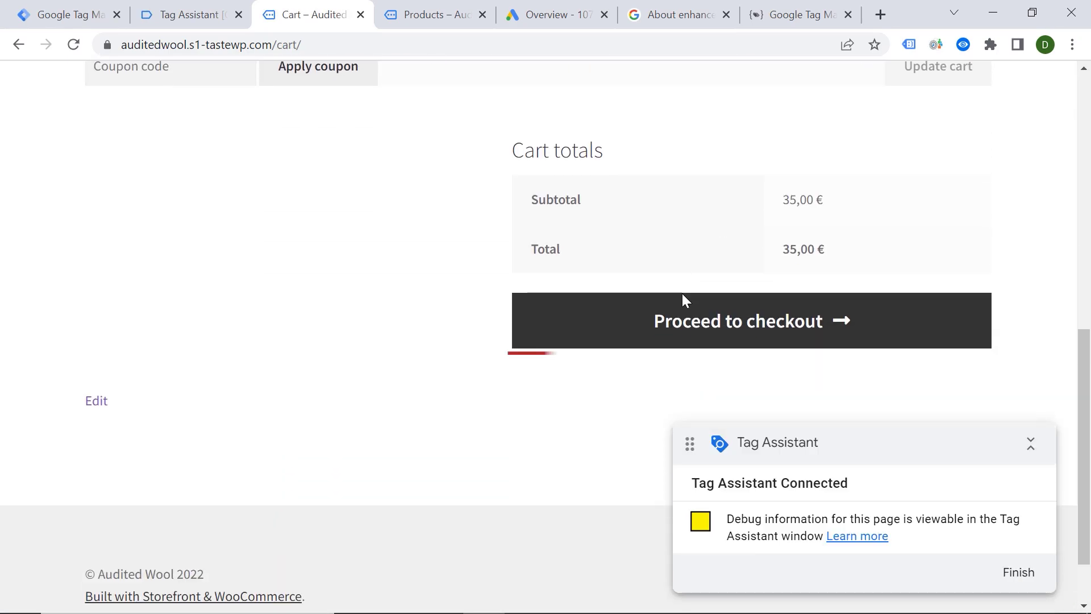
{"action": "left_click", "coordinate": [682, 326]}
{"action": "scroll", "coordinate": [614, 205], "scroll_direction": "down", "scroll_amount": 8}
{"action": "left_click", "coordinate": [713, 370]}
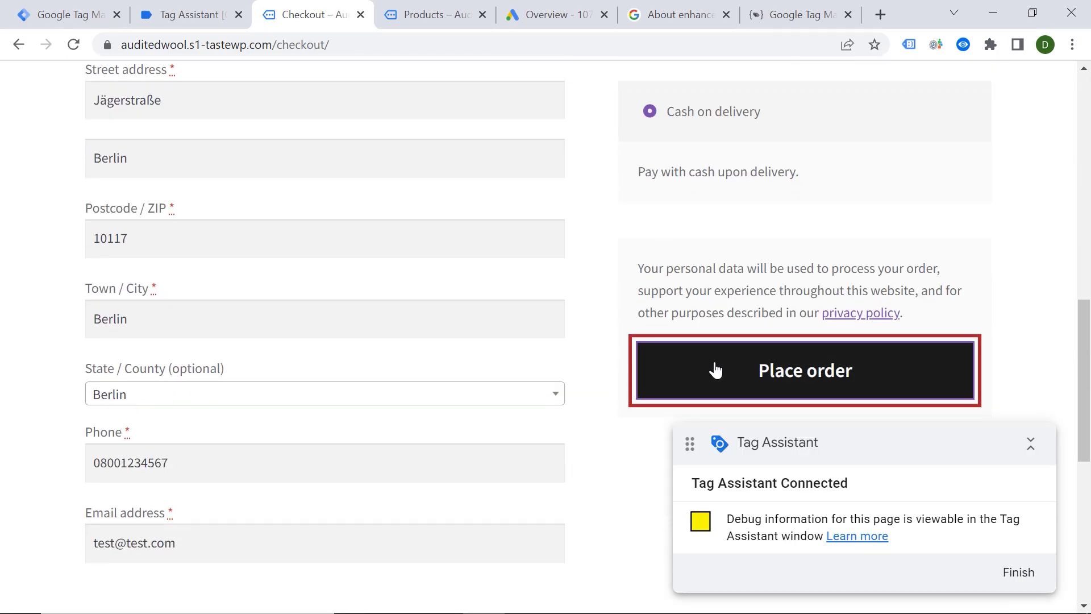
{"action": "scroll", "coordinate": [522, 193], "scroll_direction": "down", "scroll_amount": 3}
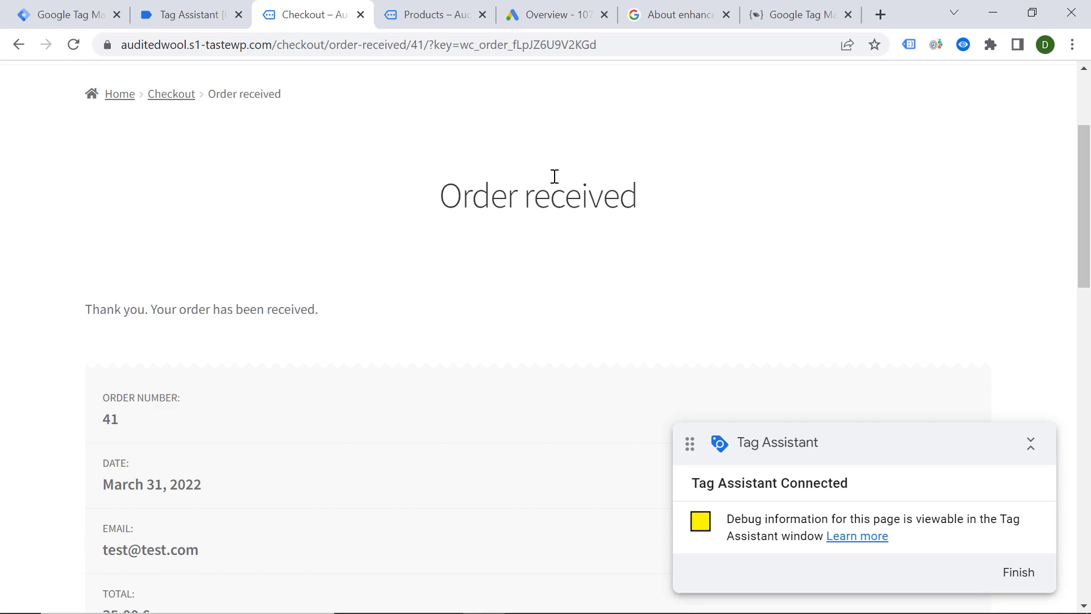
{"action": "left_click", "coordinate": [187, 19]}
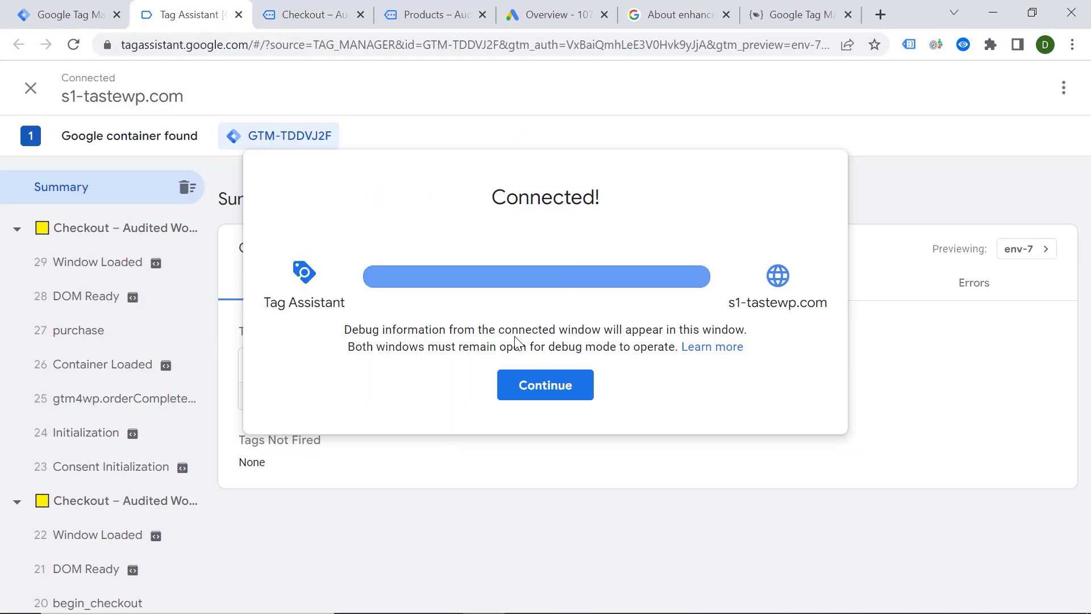
Confirm AW - Purchase fired and view the variables of event gtm4wp.orderCompletedEEC
{"action": "left_click", "coordinate": [536, 397]}
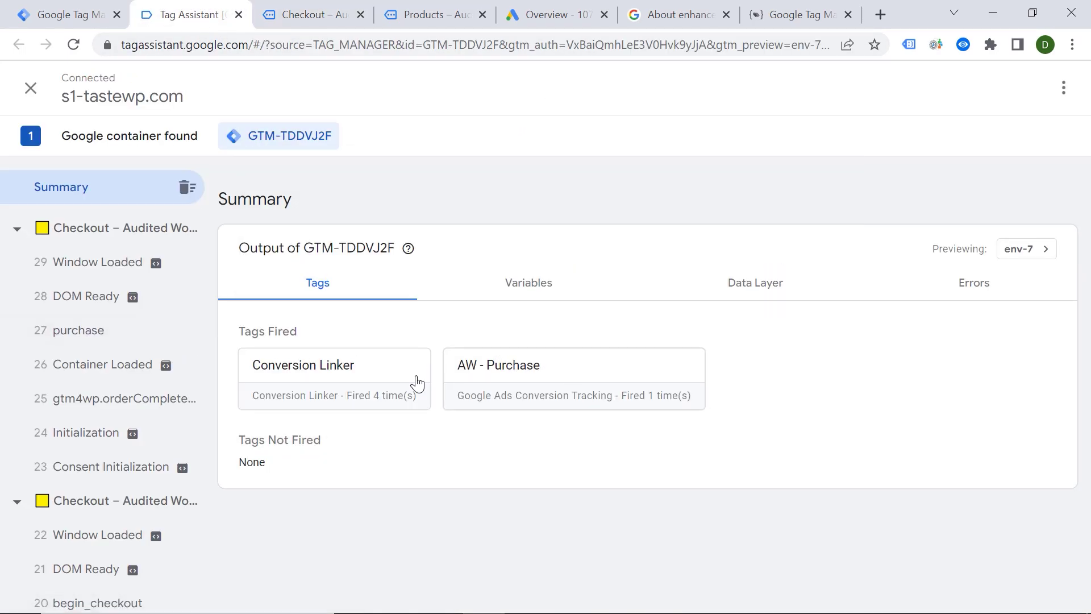
{"action": "left_click", "coordinate": [527, 287]}
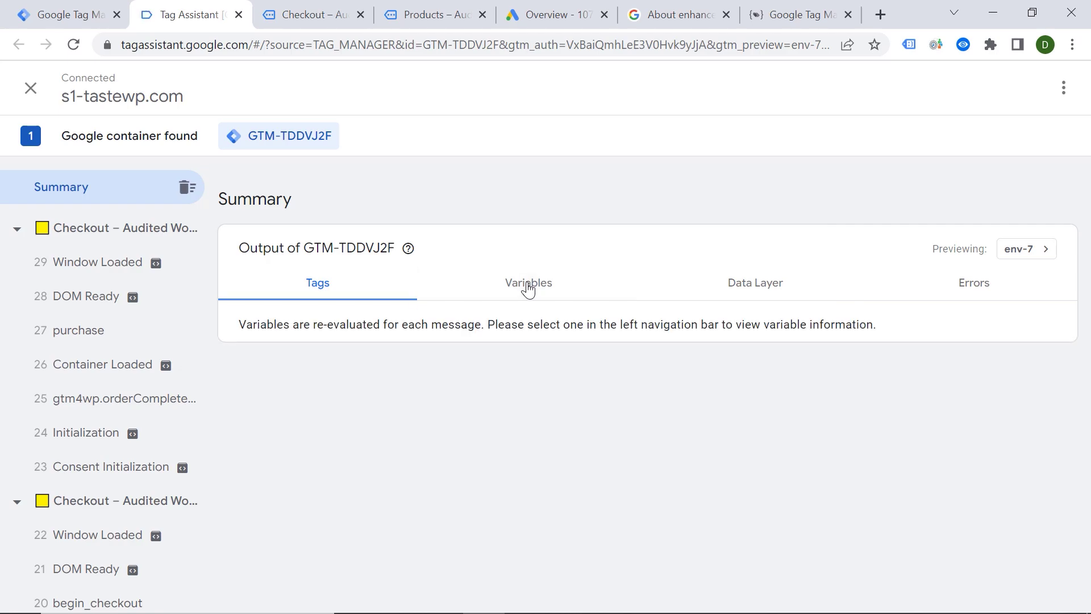
{"action": "left_click", "coordinate": [77, 407]}
{"action": "scroll", "coordinate": [512, 322], "scroll_direction": "down", "scroll_amount": 4}
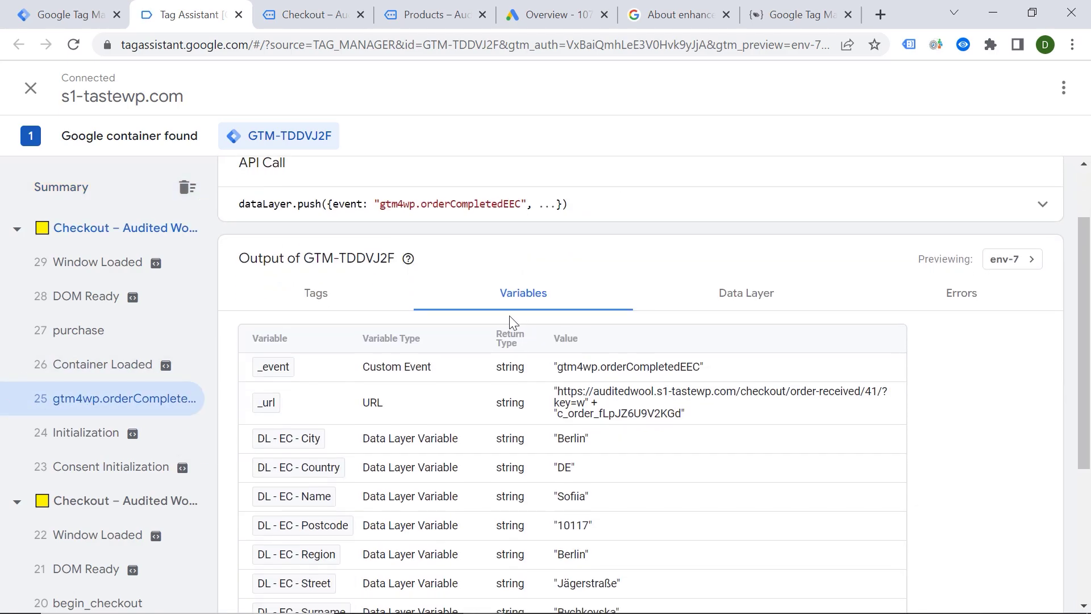
{"action": "scroll", "coordinate": [504, 414], "scroll_direction": "up", "scroll_amount": 3}
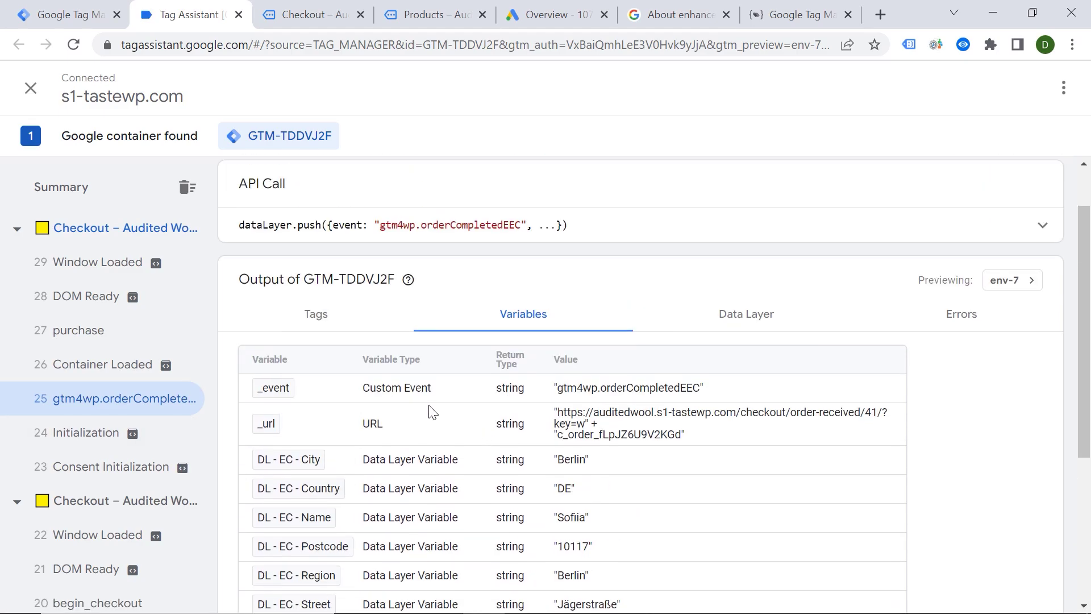
Show that event's data layer and select the customerBillingEmail key
{"action": "left_click", "coordinate": [745, 313]}
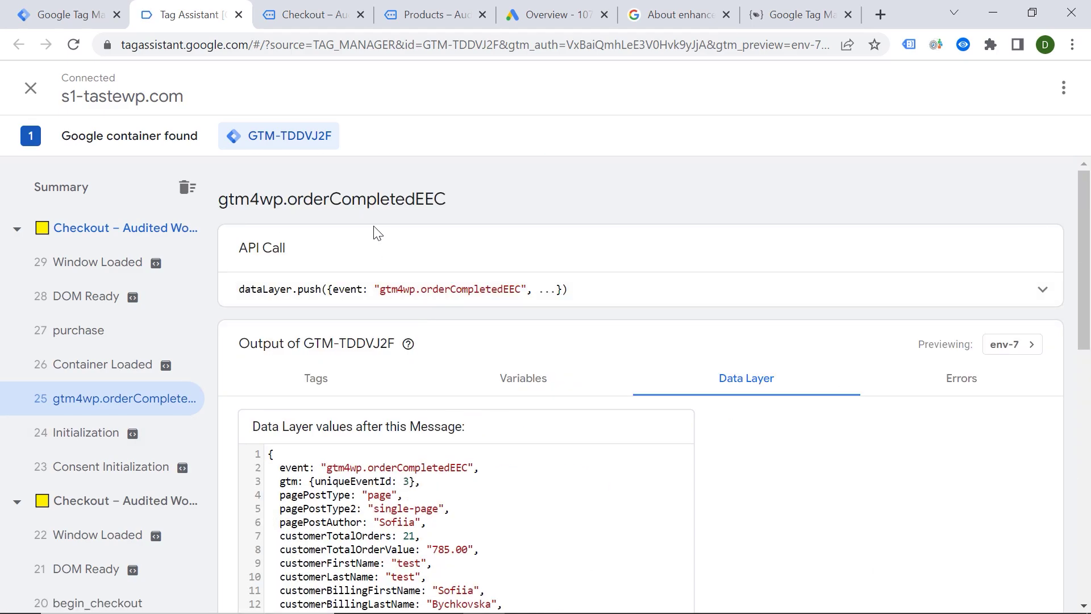
{"action": "scroll", "coordinate": [392, 292], "scroll_direction": "down", "scroll_amount": 5}
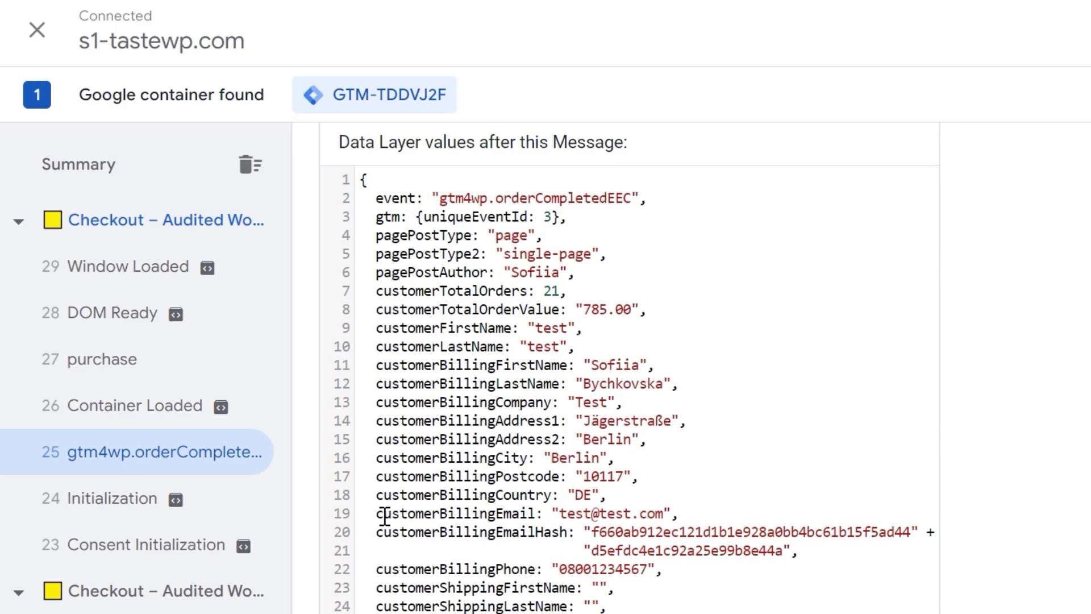
{"action": "left_click_drag", "start_coordinate": [393, 514], "coordinate": [532, 513]}
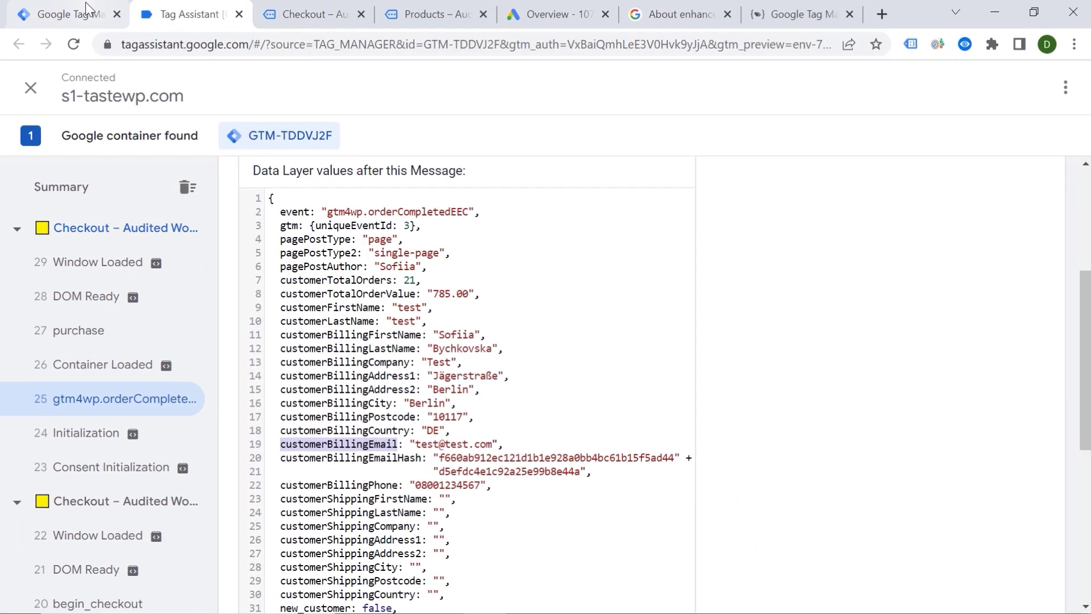
Create a Data Layer Variable 'DL - EC - Email' reading customerBillingEmail and save it
{"action": "left_click", "coordinate": [68, 15]}
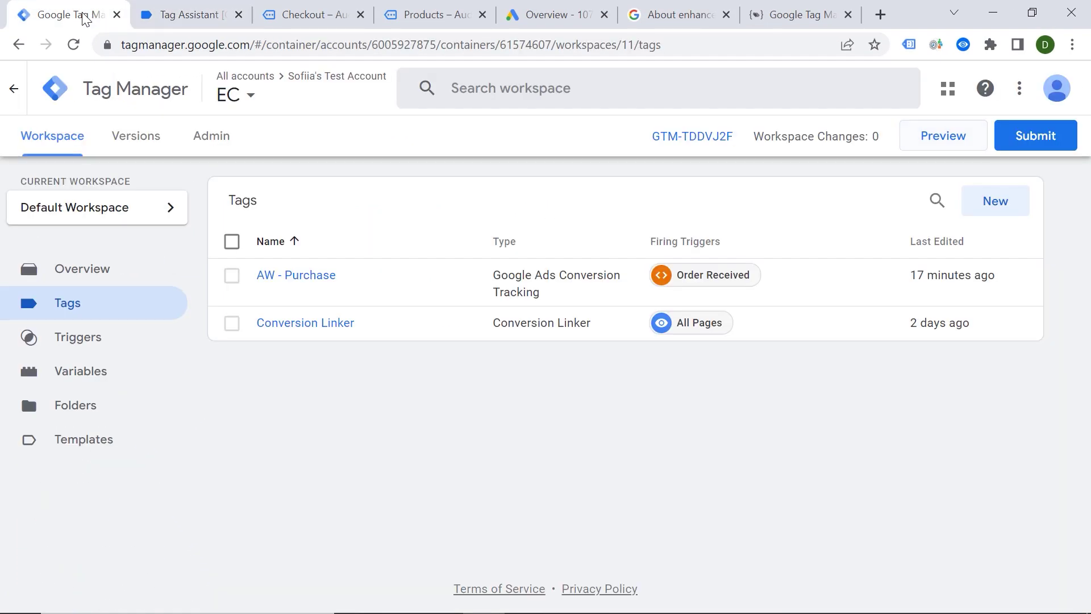
{"action": "left_click", "coordinate": [86, 370]}
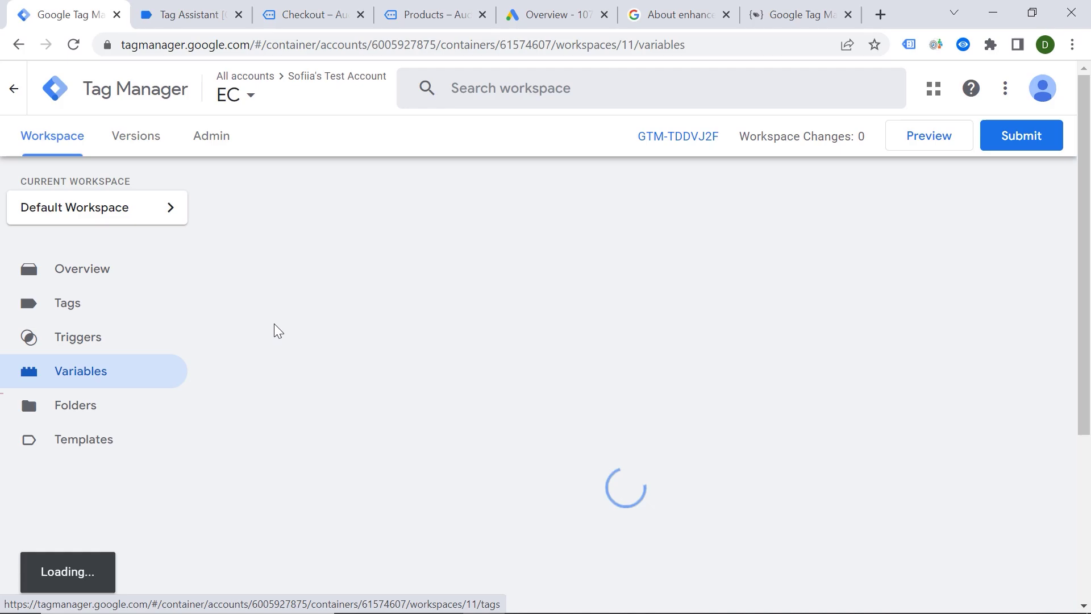
{"action": "scroll", "coordinate": [351, 345], "scroll_direction": "down", "scroll_amount": 3}
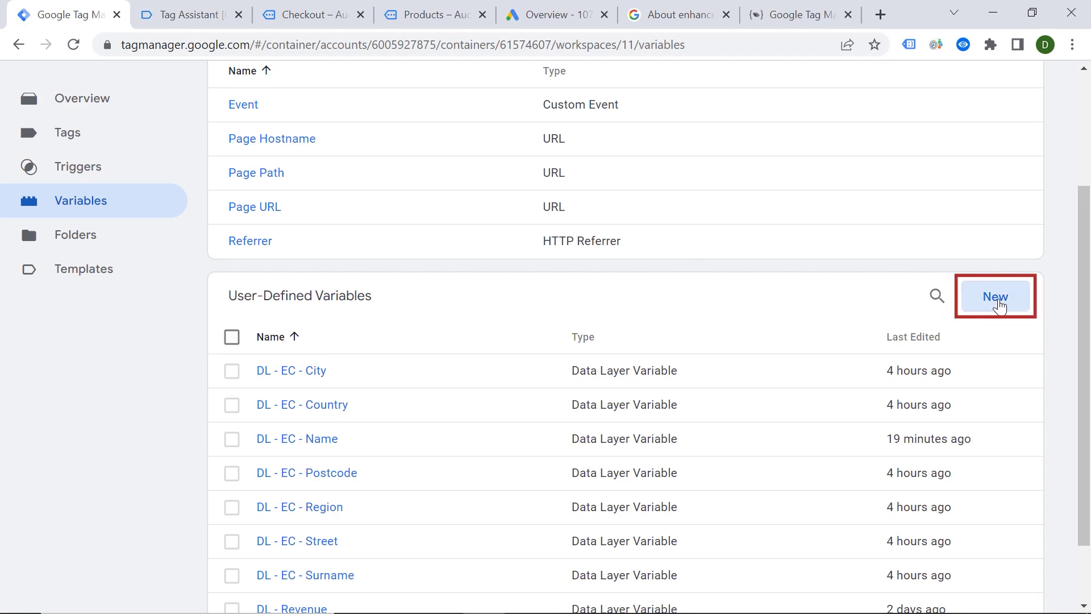
{"action": "left_click", "coordinate": [995, 301]}
{"action": "left_click", "coordinate": [658, 232]}
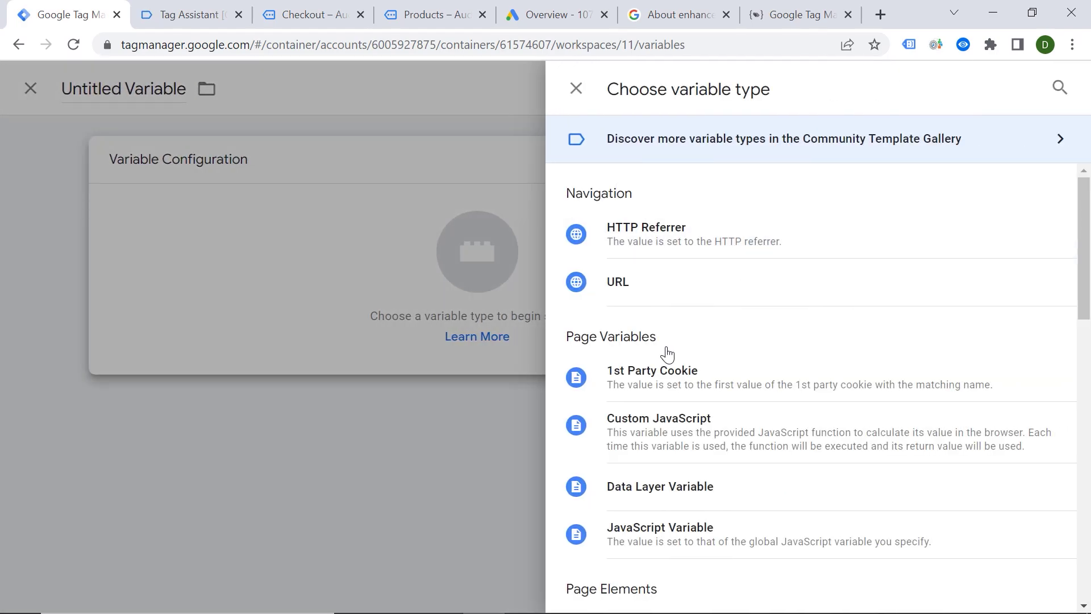
{"action": "left_click", "coordinate": [716, 500]}
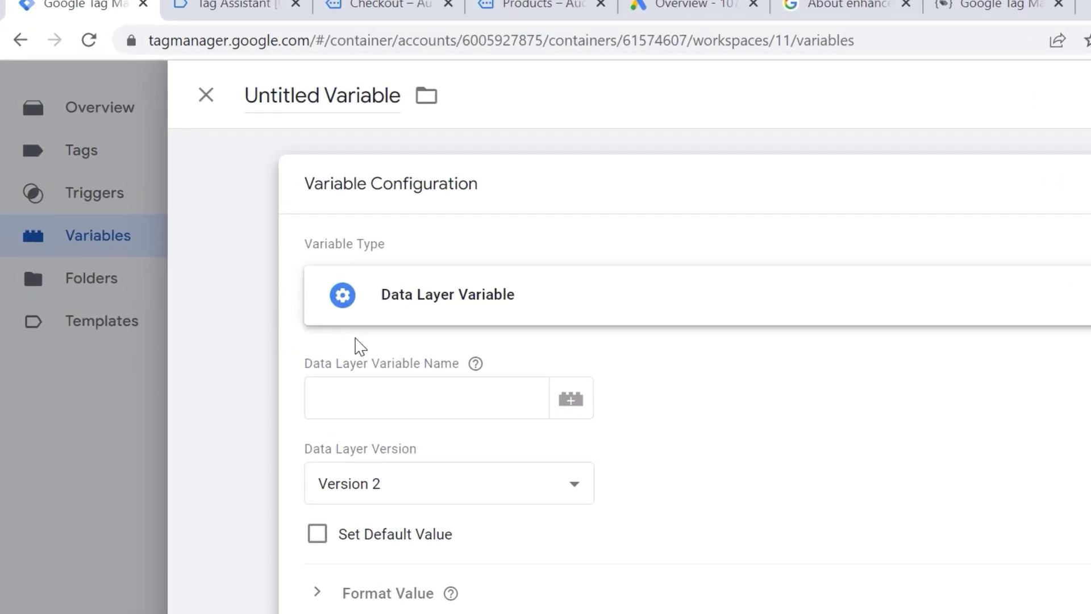
{"action": "left_click", "coordinate": [369, 393]}
{"action": "type", "text": "customerBillingEmail"}
{"action": "left_click", "coordinate": [311, 95]}
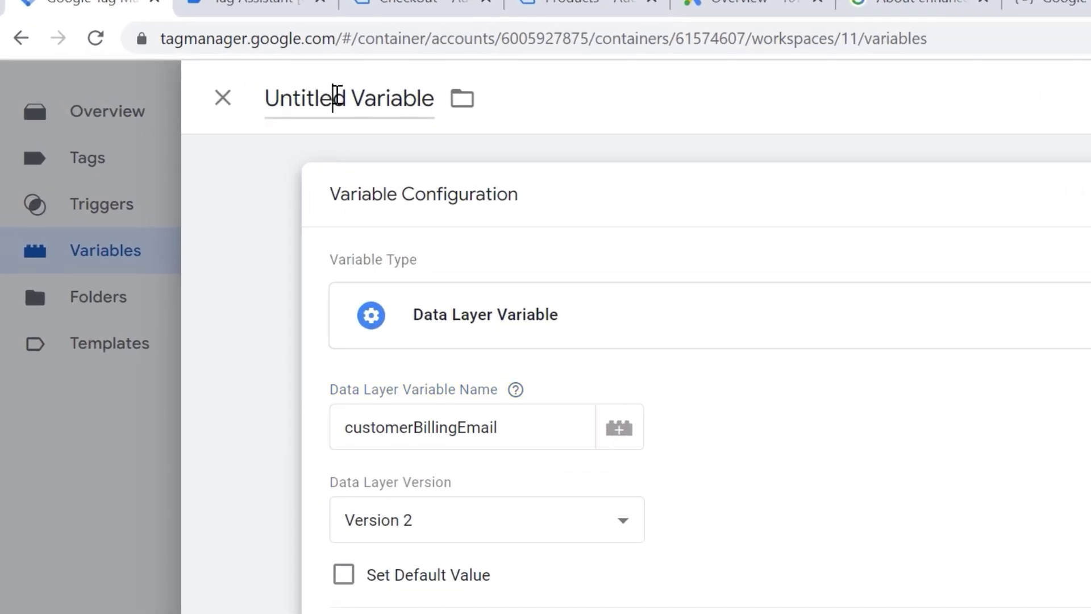
{"action": "triple_click", "coordinate": [336, 96]}
{"action": "type", "text": "DL - EC"}
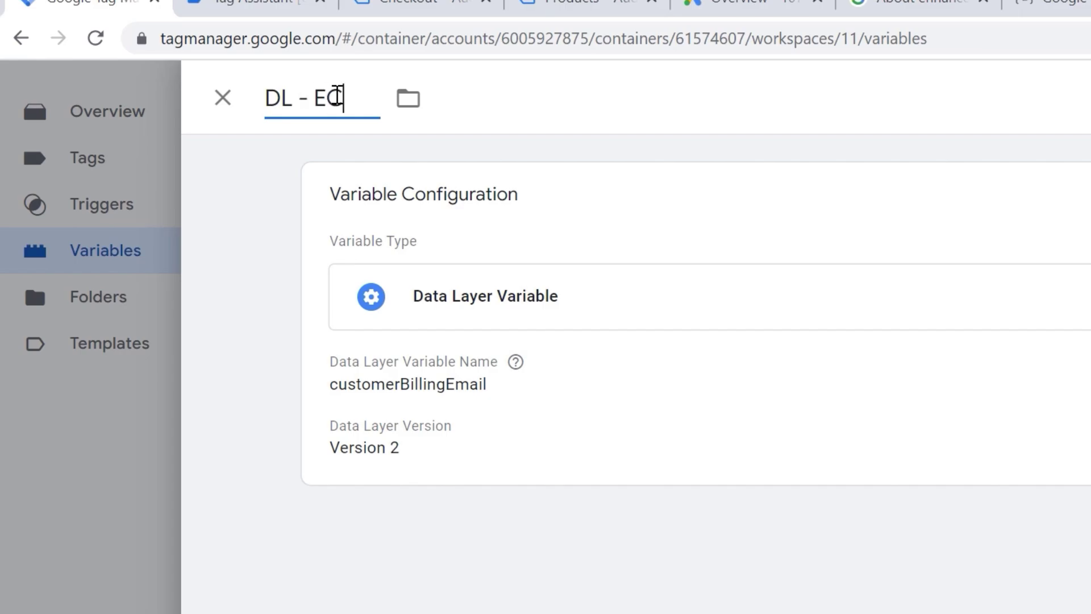
{"action": "type", "text": " - Email"}
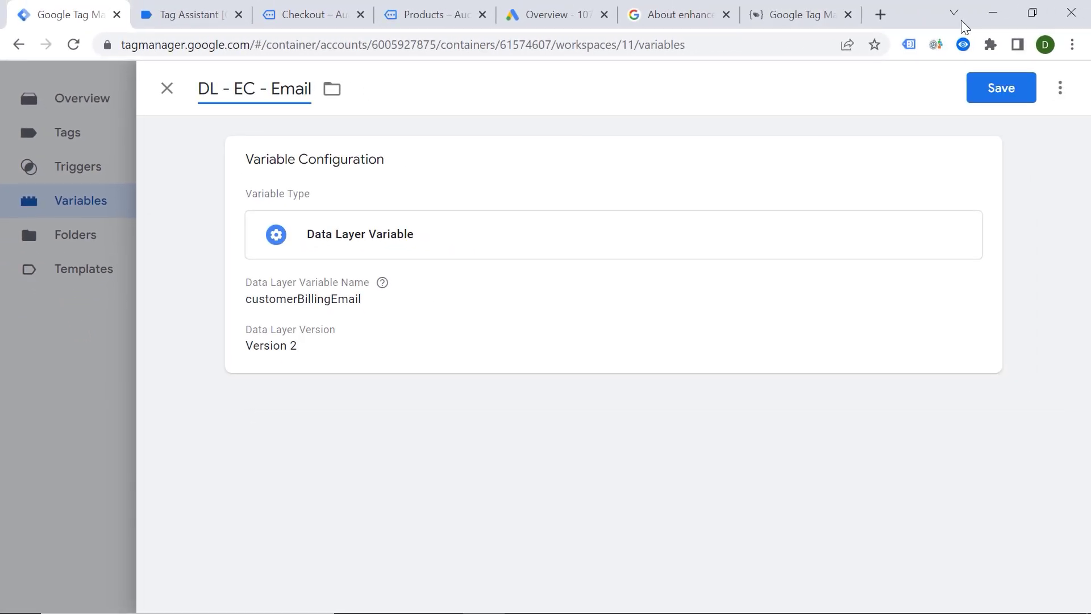
{"action": "left_click", "coordinate": [984, 93]}
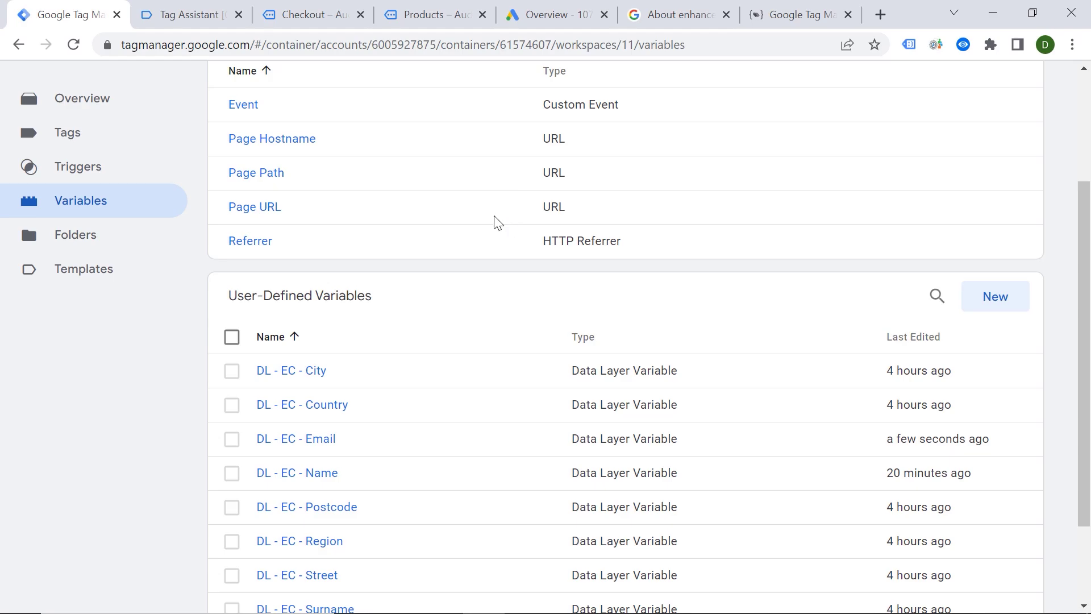
Copy the customerBillingPhone key from Tag Assistant and start a new user-defined variable in Tag Manager
{"action": "left_click", "coordinate": [176, 16]}
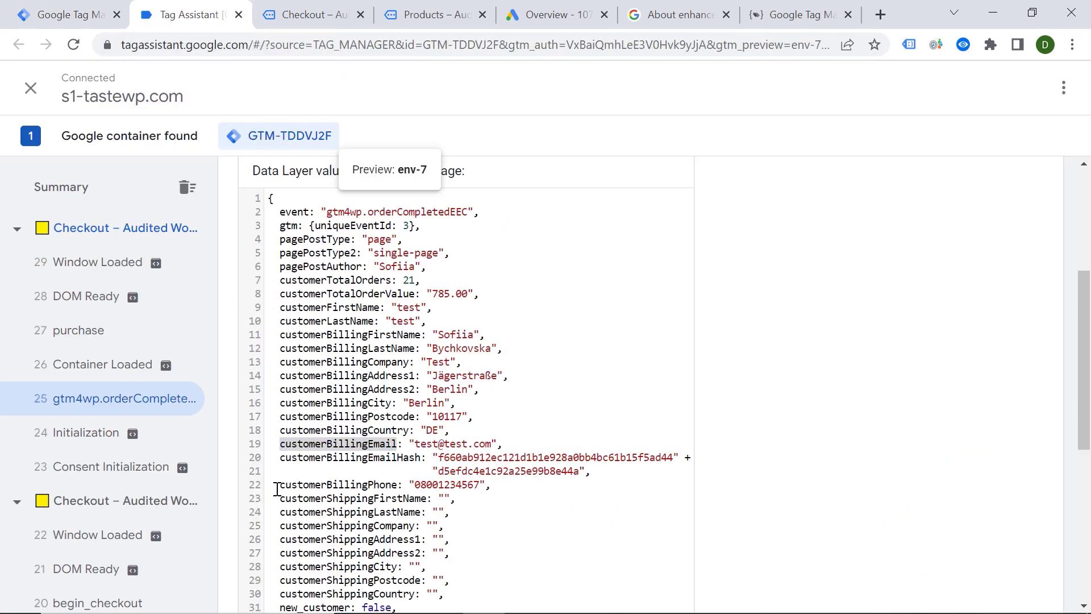
{"action": "left_click_drag", "start_coordinate": [276, 490], "coordinate": [395, 489]}
{"action": "key", "text": "ctrl+c"}
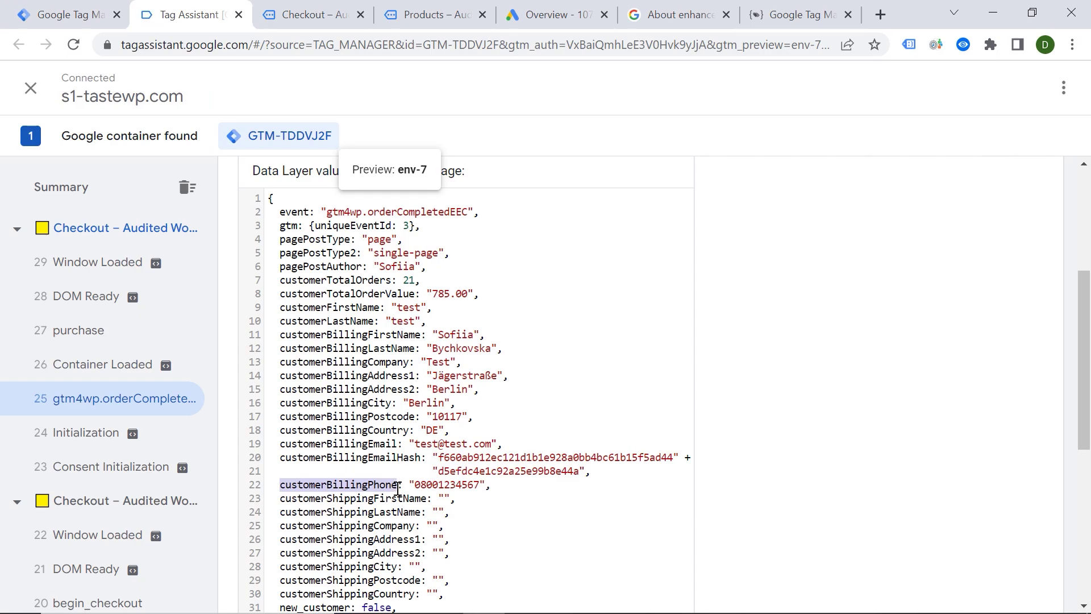
{"action": "left_click", "coordinate": [85, 15]}
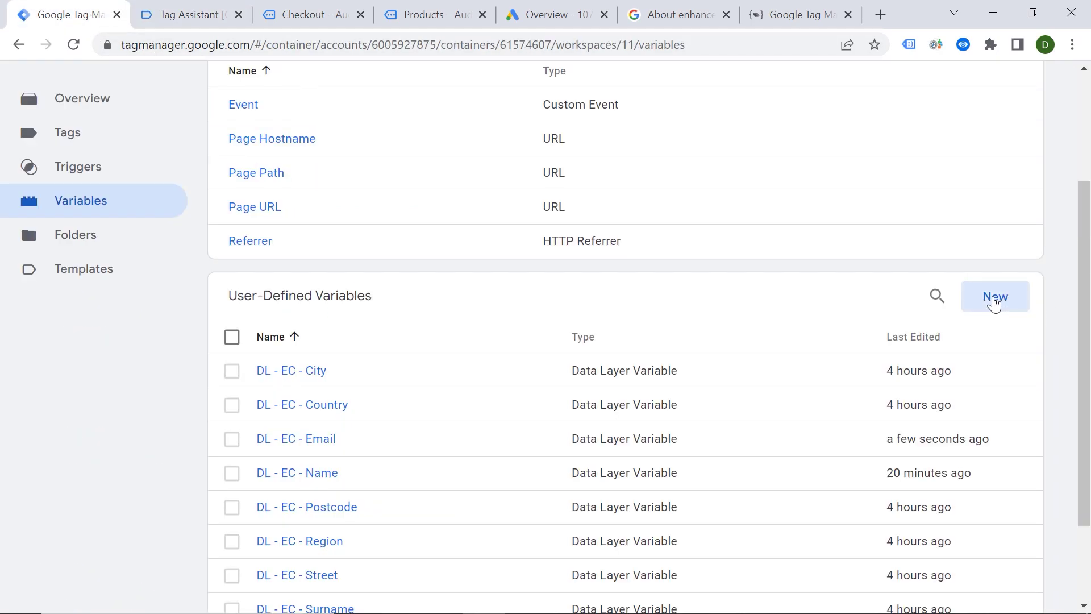
{"action": "left_click", "coordinate": [994, 299]}
{"action": "left_click", "coordinate": [663, 220]}
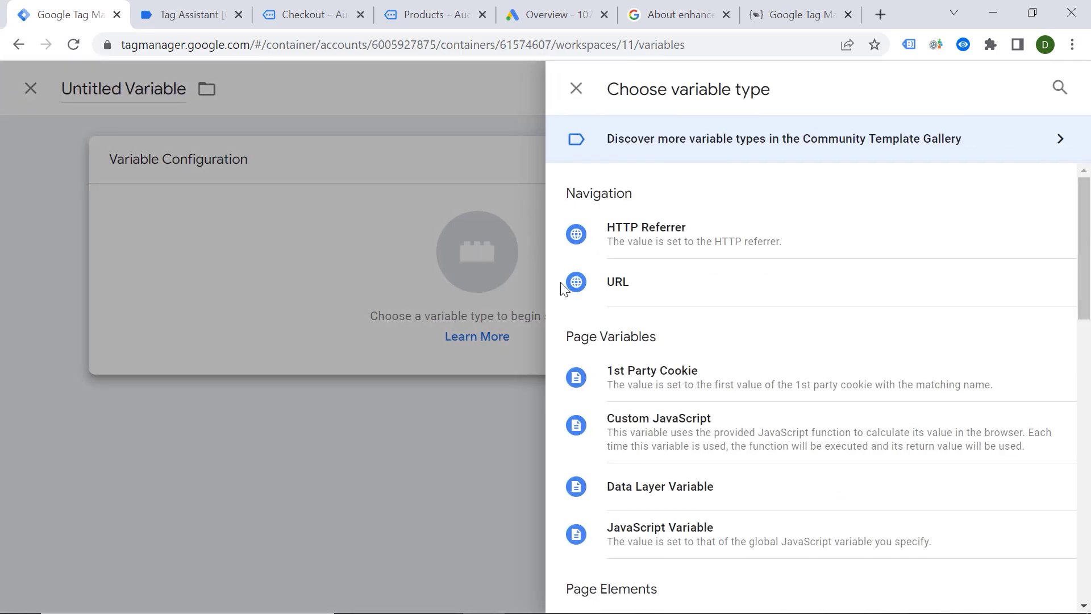
Make it a Data Layer Variable reading customerBillingPhone, titled 'DL - EC - Phone', and save
{"action": "left_click", "coordinate": [710, 493]}
{"action": "left_click", "coordinate": [307, 330]}
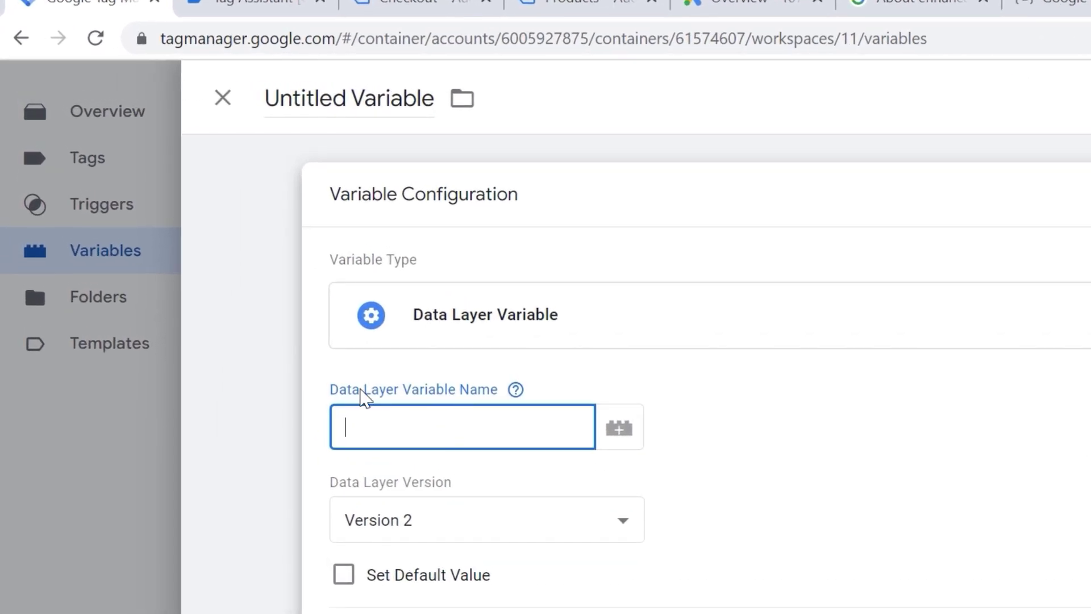
{"action": "key", "text": "ctrl+v"}
{"action": "left_click", "coordinate": [363, 97]}
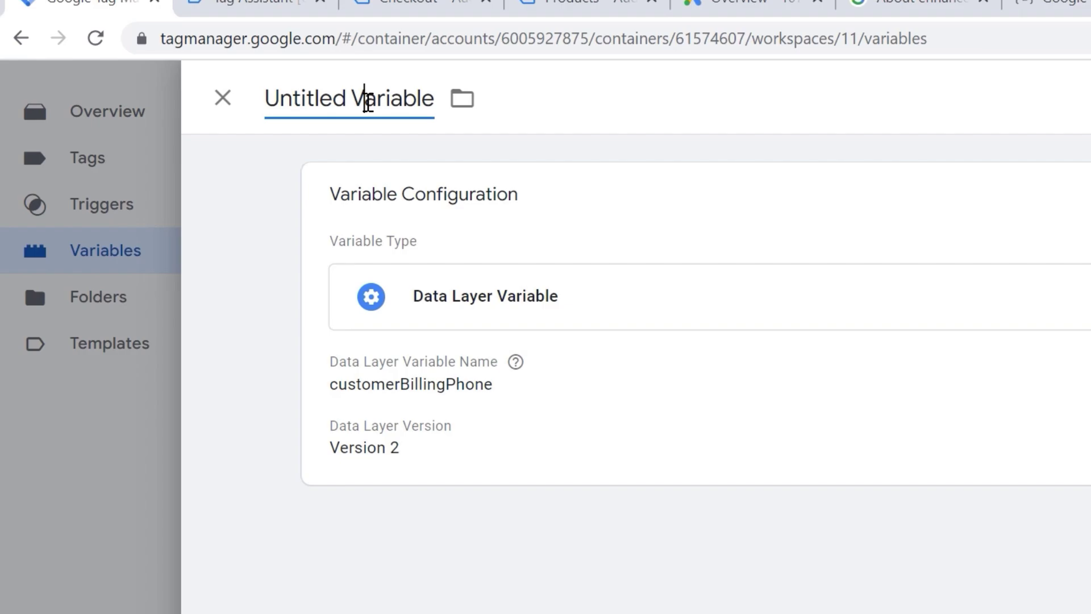
{"action": "triple_click", "coordinate": [368, 104]}
{"action": "type", "text": "DL"}
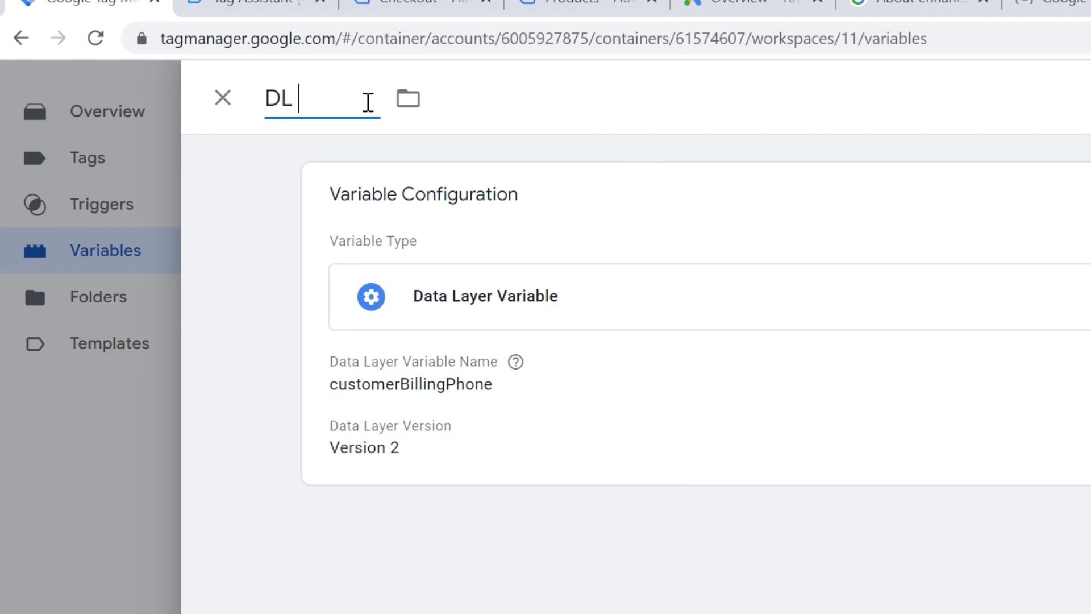
{"action": "type", "text": " - EC - Phone"}
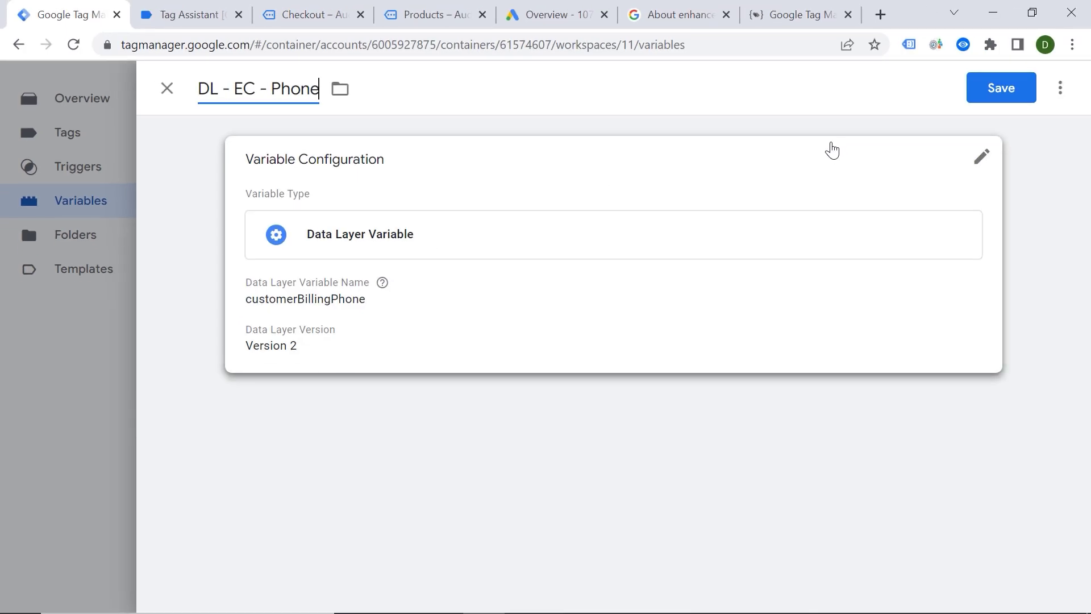
{"action": "left_click", "coordinate": [993, 98]}
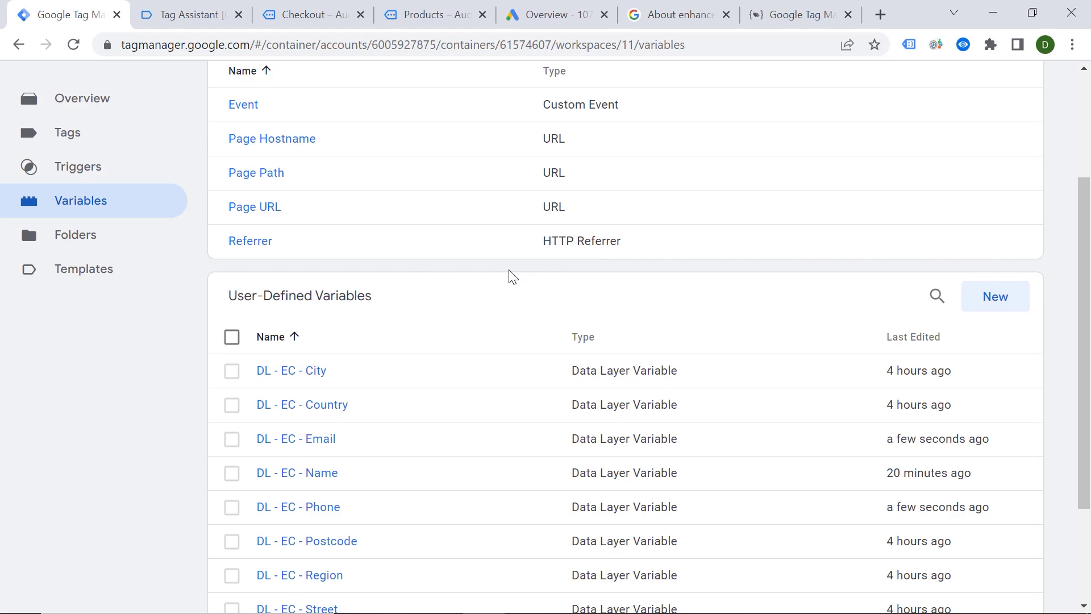
In the AW - Purchase tag, switch on 'Include user-provided data from your website'
{"action": "left_click", "coordinate": [110, 133]}
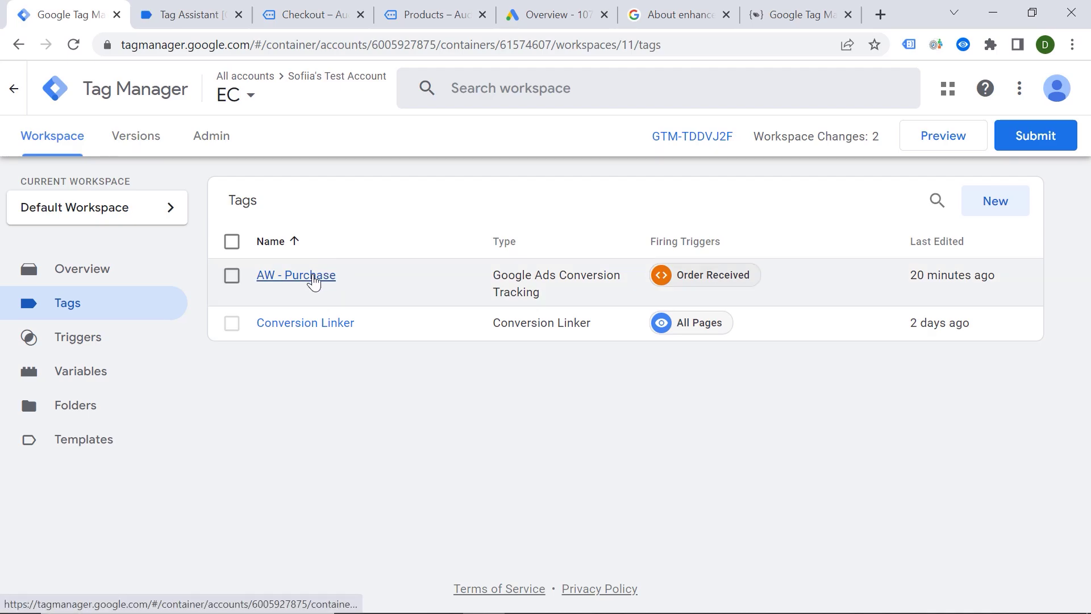
{"action": "left_click", "coordinate": [312, 281]}
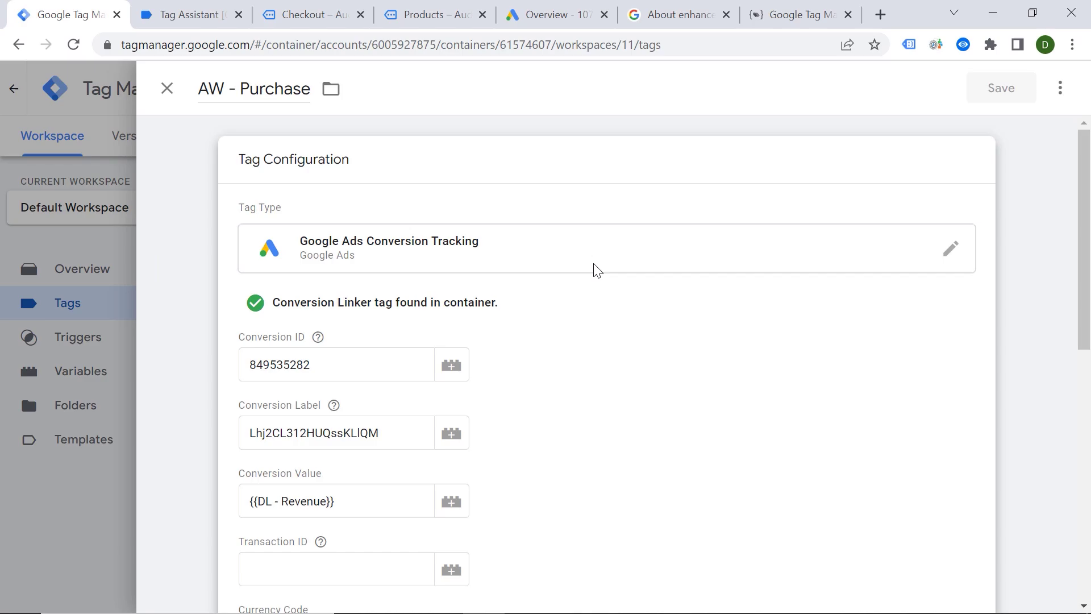
{"action": "scroll", "coordinate": [498, 223], "scroll_direction": "down", "scroll_amount": 3}
{"action": "scroll", "coordinate": [526, 262], "scroll_direction": "down", "scroll_amount": 2}
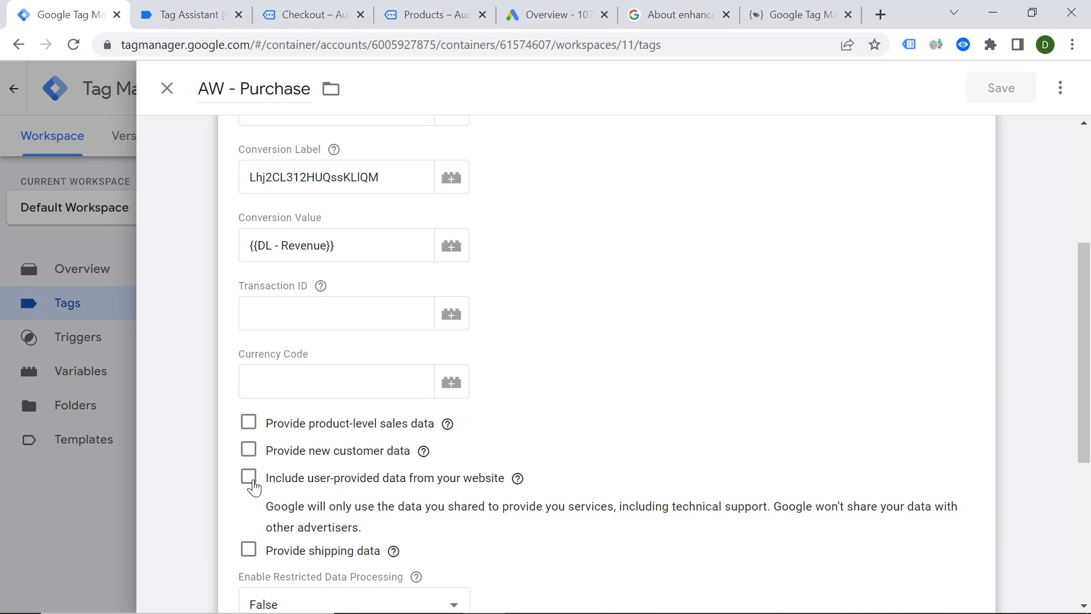
{"action": "left_click", "coordinate": [249, 477]}
{"action": "scroll", "coordinate": [334, 392], "scroll_direction": "down", "scroll_amount": 3}
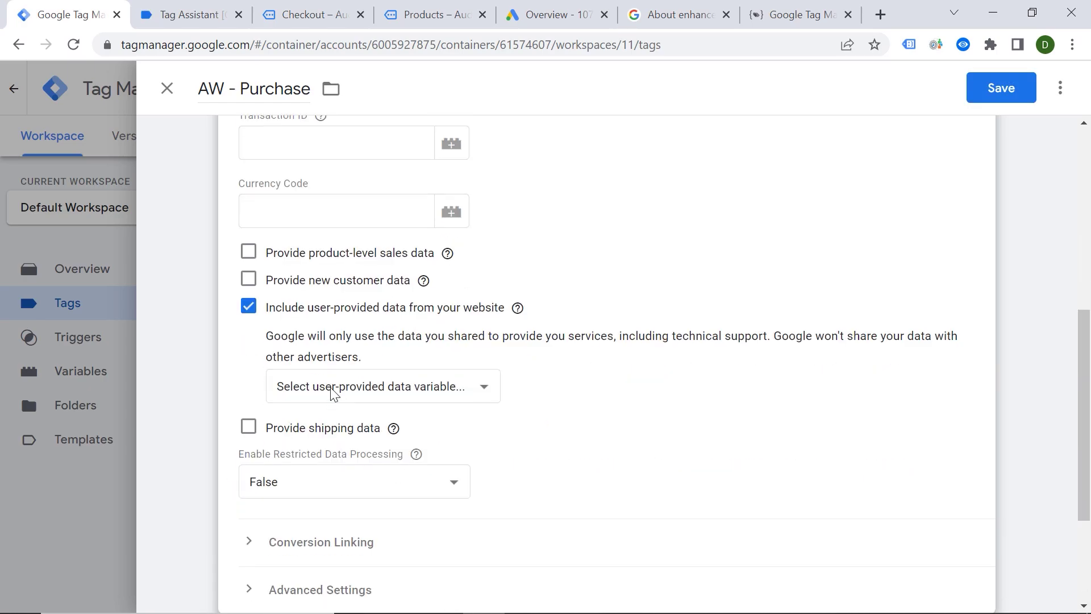
{"action": "left_click", "coordinate": [414, 396]}
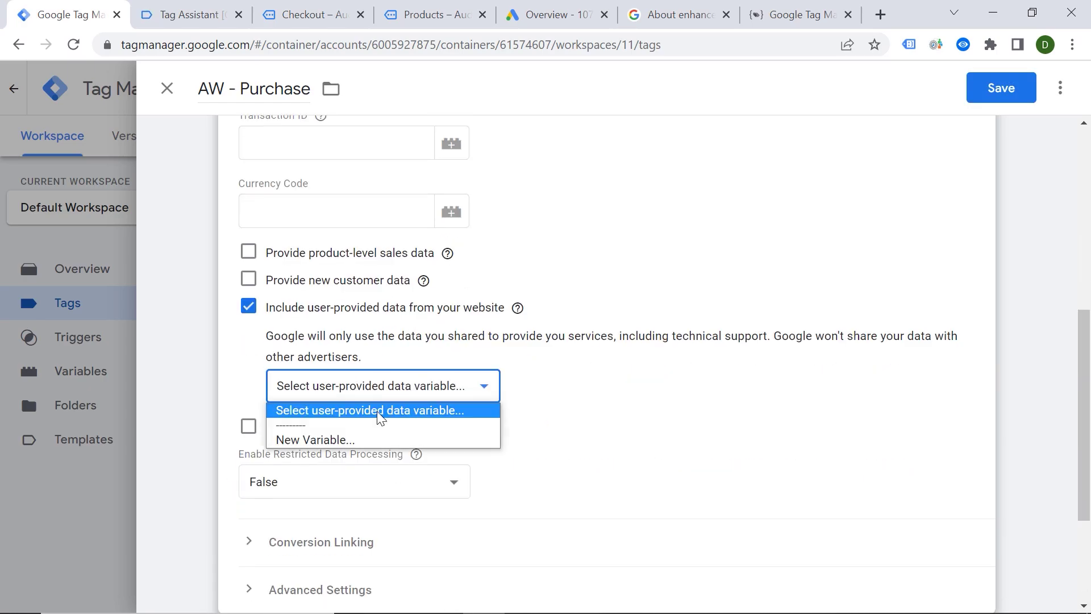
Create a new User-provided Data variable with Email from DL - EC - Email and Phone from DL - EC - Phone
{"action": "left_click", "coordinate": [367, 438]}
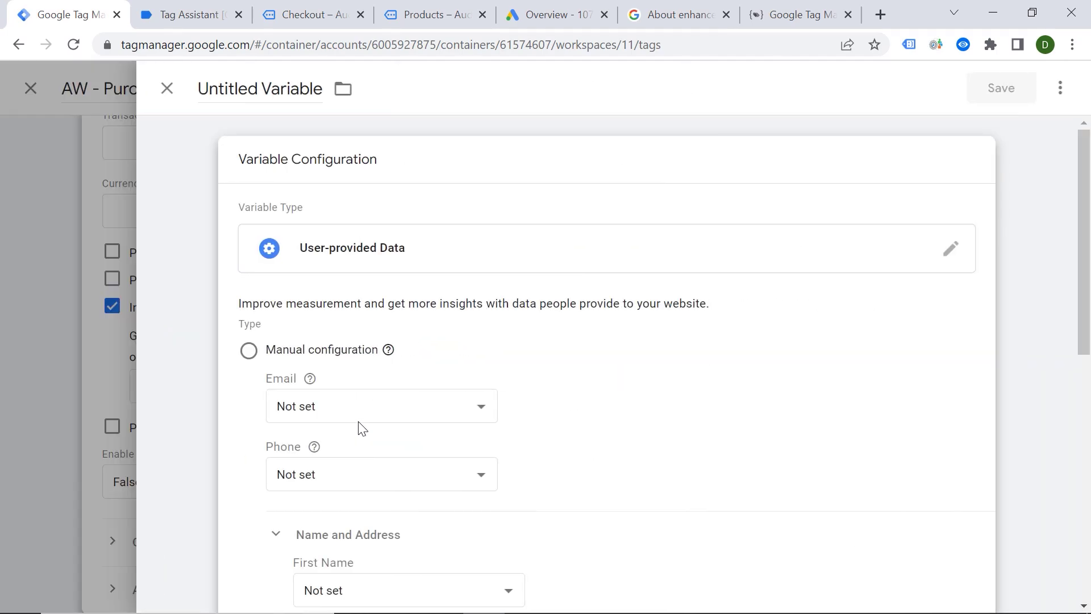
{"action": "scroll", "coordinate": [377, 276], "scroll_direction": "down", "scroll_amount": 1}
{"action": "scroll", "coordinate": [376, 275], "scroll_direction": "down", "scroll_amount": 1}
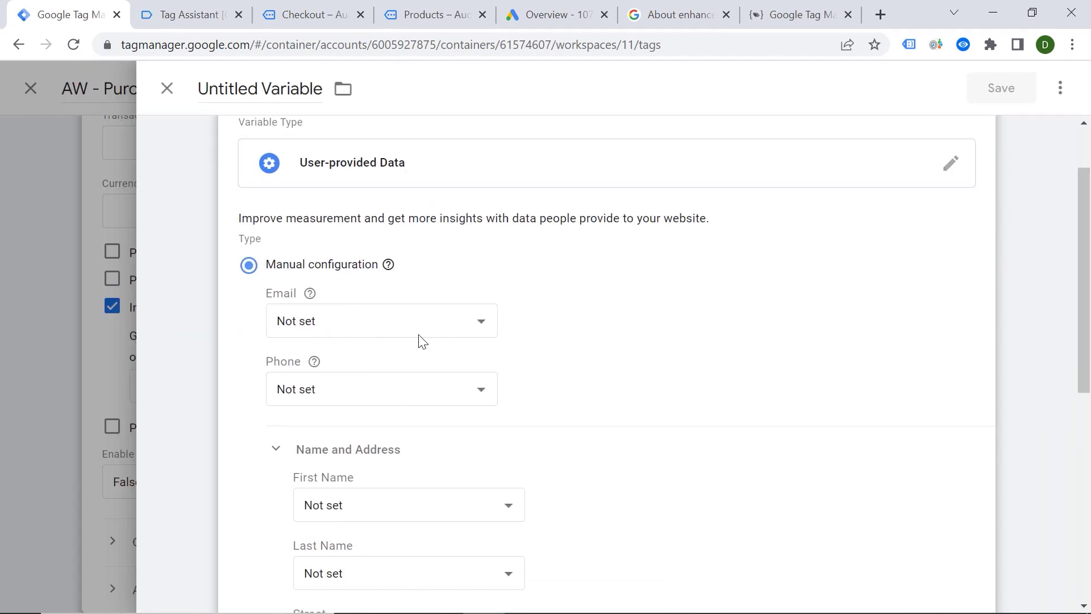
{"action": "left_click", "coordinate": [452, 321]}
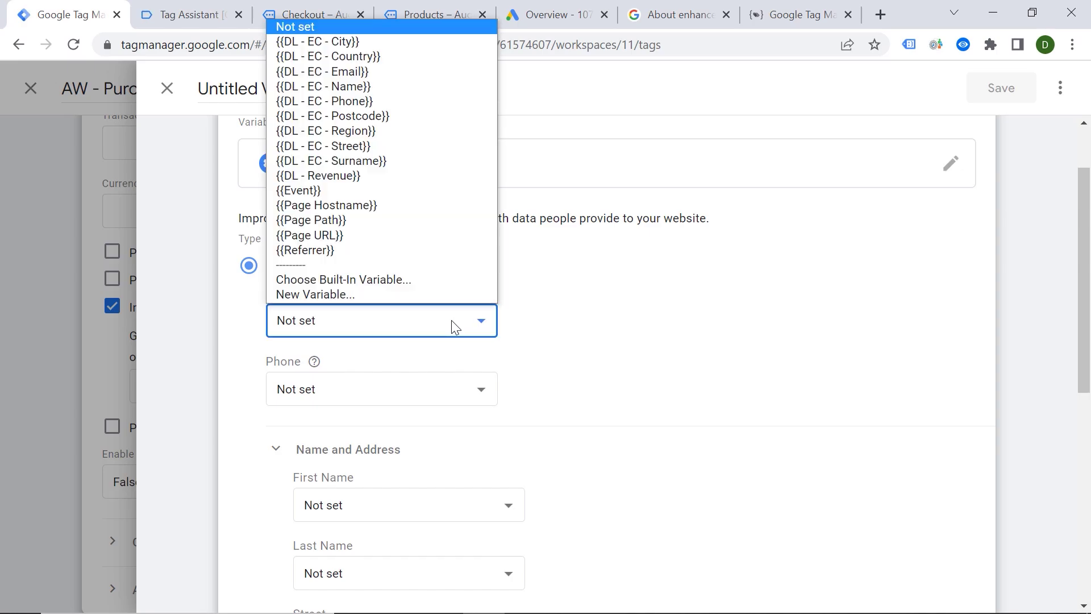
{"action": "left_click", "coordinate": [356, 79]}
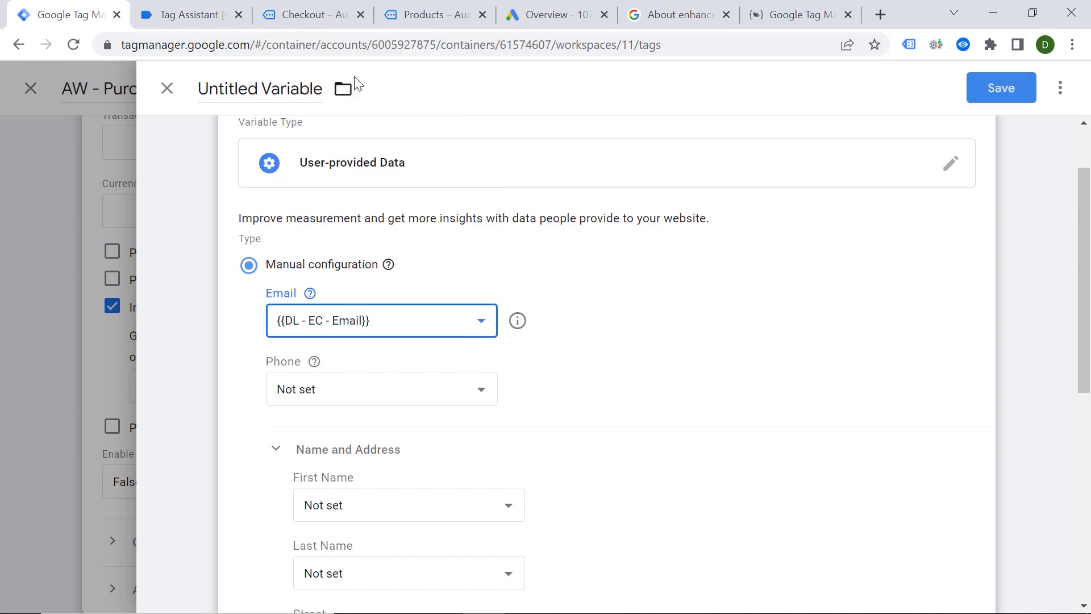
{"action": "left_click", "coordinate": [387, 390]}
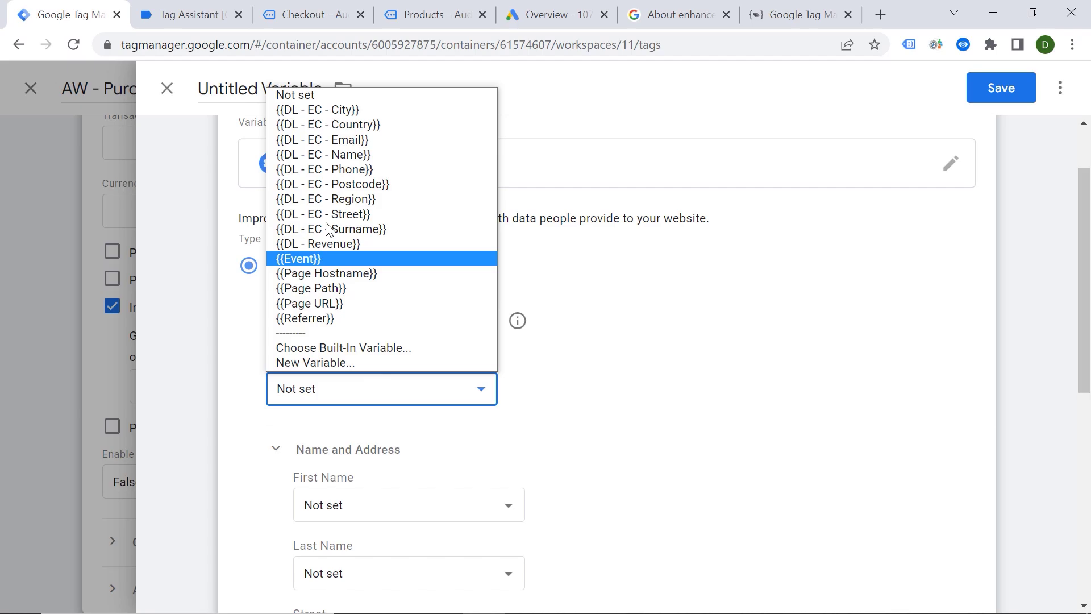
{"action": "left_click", "coordinate": [324, 169]}
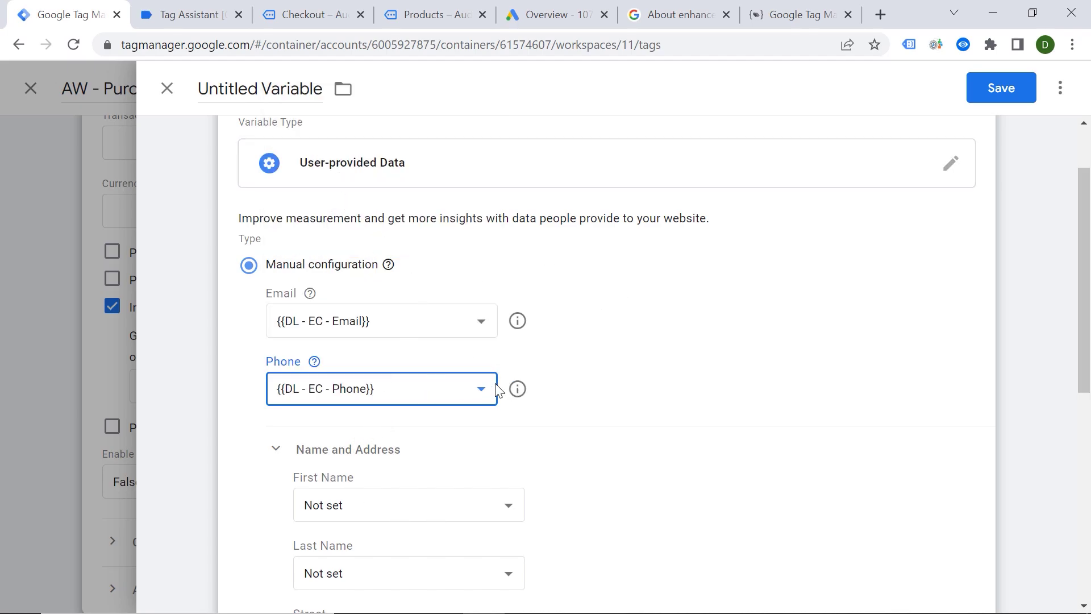
Map First Name, Last Name and Street to DL - EC - Name, DL - EC - Surname and DL - EC - Street
{"action": "scroll", "coordinate": [434, 326], "scroll_direction": "down", "scroll_amount": 3}
{"action": "left_click", "coordinate": [433, 333]}
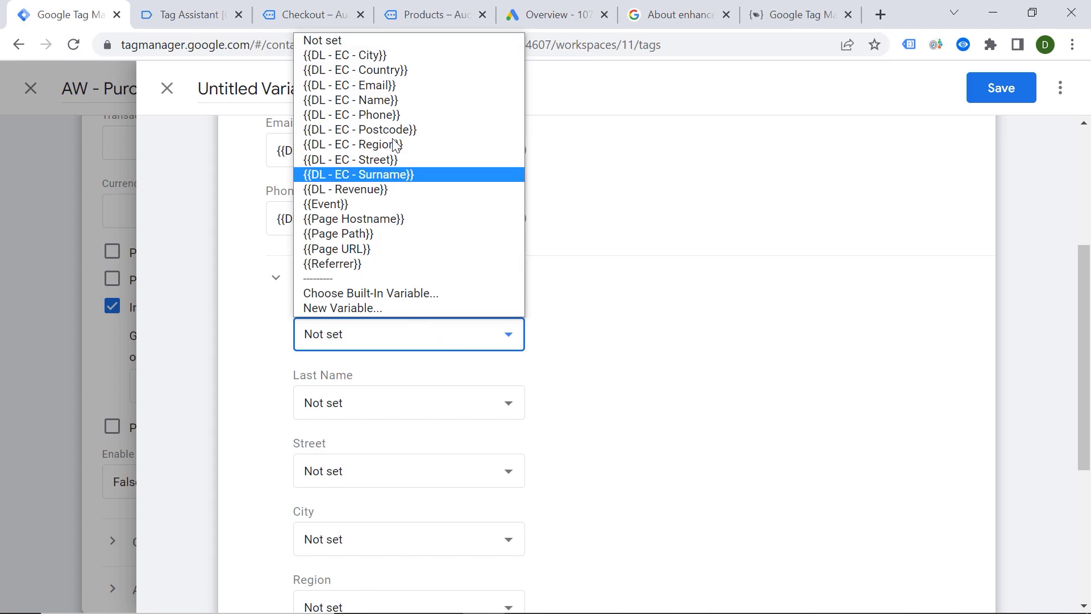
{"action": "left_click", "coordinate": [350, 100]}
{"action": "left_click", "coordinate": [414, 402]}
{"action": "left_click", "coordinate": [380, 240]}
{"action": "scroll", "coordinate": [409, 390], "scroll_direction": "down", "scroll_amount": 2}
{"action": "left_click", "coordinate": [409, 386]}
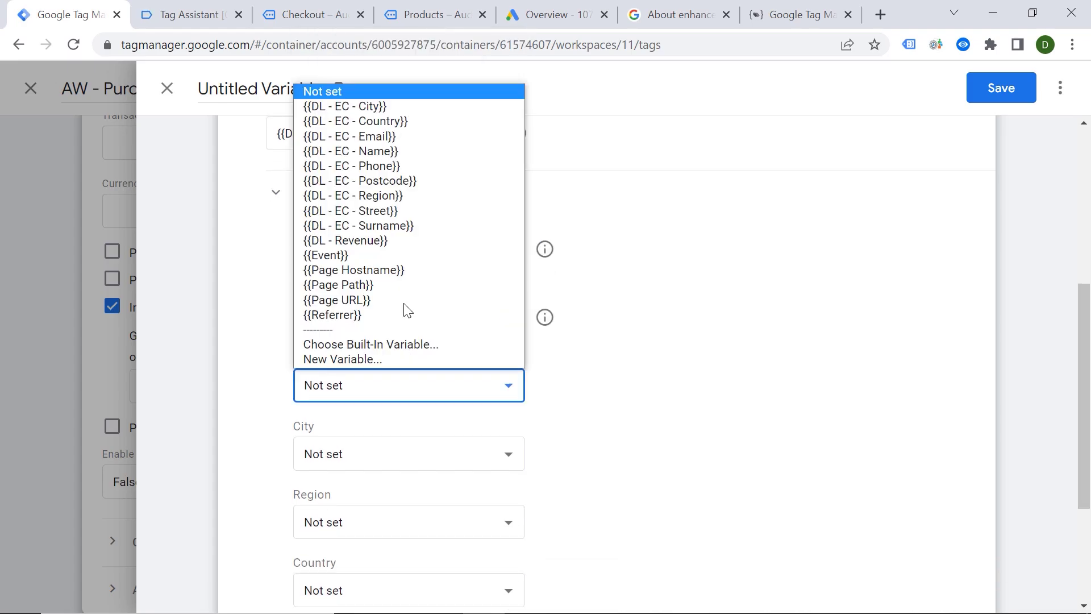
{"action": "left_click", "coordinate": [380, 211]}
Map City, Region, Country and Postal Code to their DL - EC variables, including DL - EC - Postcode
{"action": "left_click", "coordinate": [409, 465]}
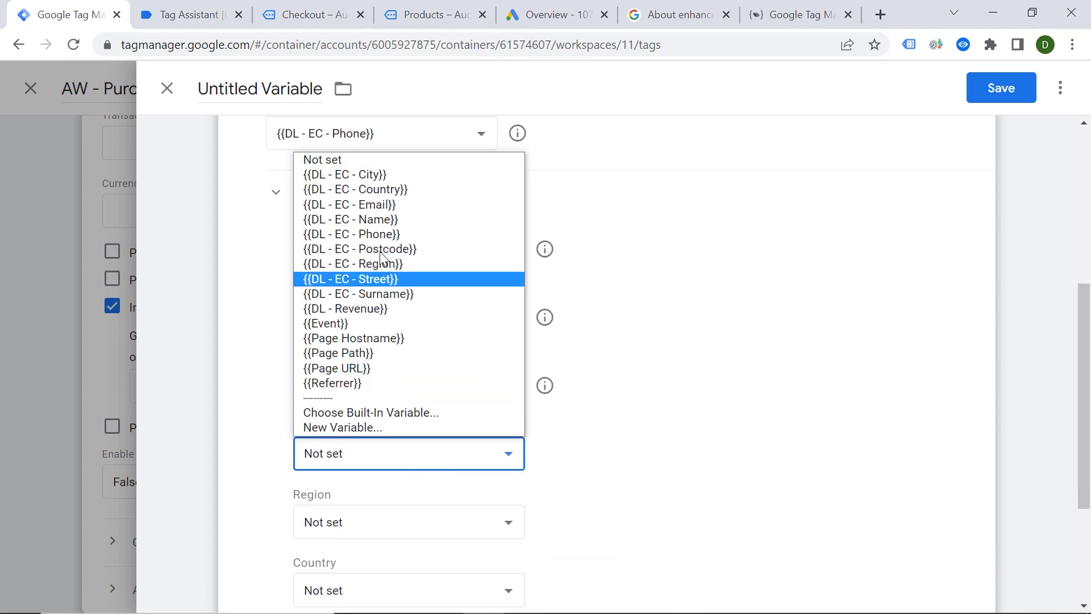
{"action": "left_click", "coordinate": [378, 176]}
{"action": "left_click", "coordinate": [392, 524]}
{"action": "left_click", "coordinate": [364, 333]}
{"action": "scroll", "coordinate": [398, 451], "scroll_direction": "down", "scroll_amount": 3}
{"action": "left_click", "coordinate": [398, 422]}
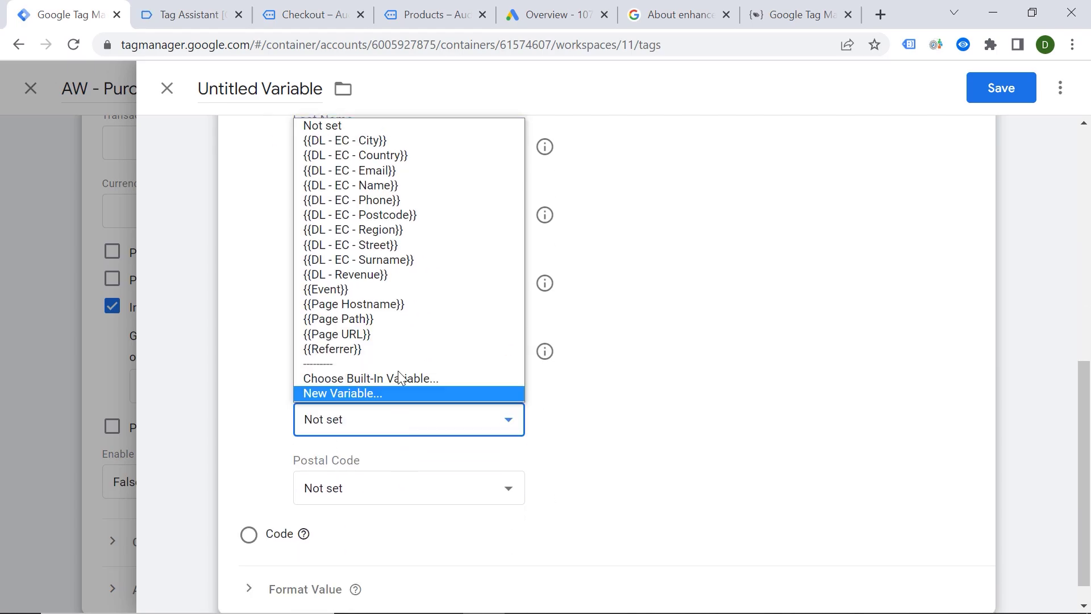
{"action": "left_click", "coordinate": [387, 154]}
{"action": "left_click", "coordinate": [394, 487]}
{"action": "left_click", "coordinate": [384, 282]}
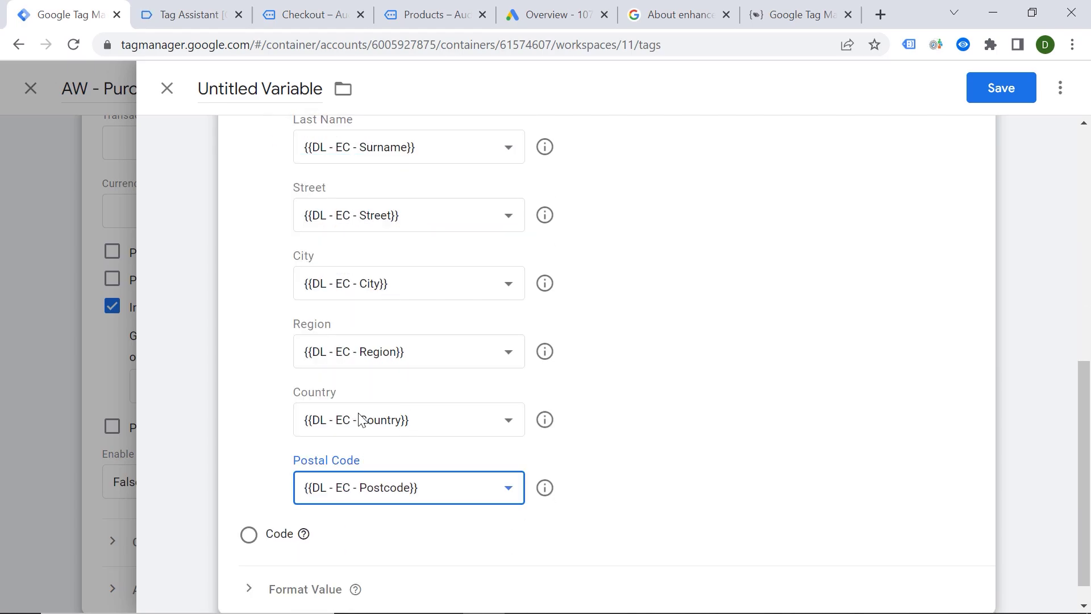
{"action": "scroll", "coordinate": [394, 506], "scroll_direction": "up", "scroll_amount": 10}
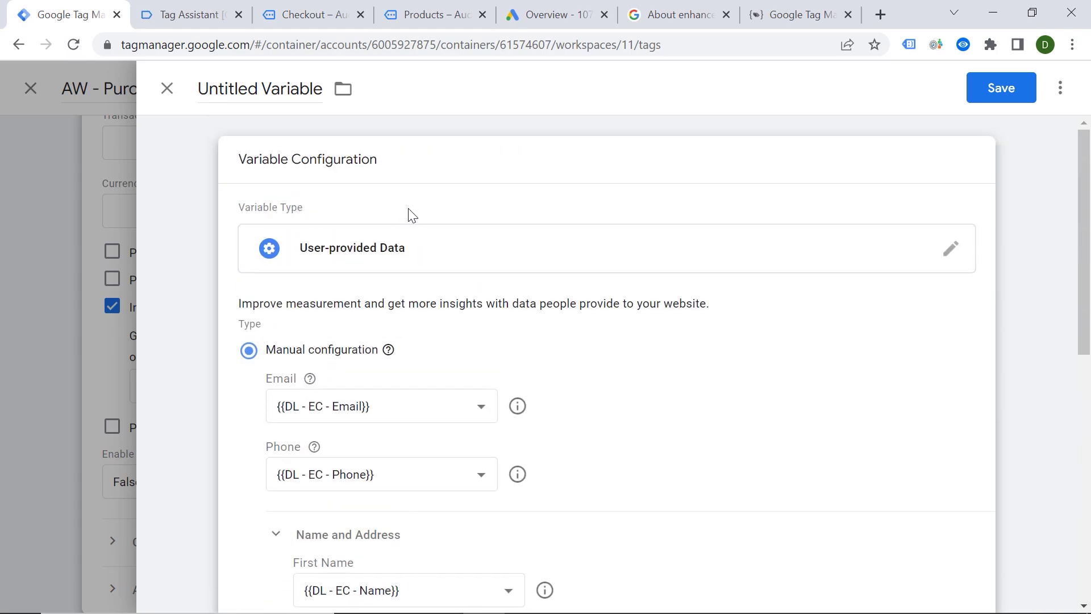
Name the variable 'EC Data' and save it
{"action": "left_click", "coordinate": [248, 89]}
{"action": "key", "text": "ctrl+a"}
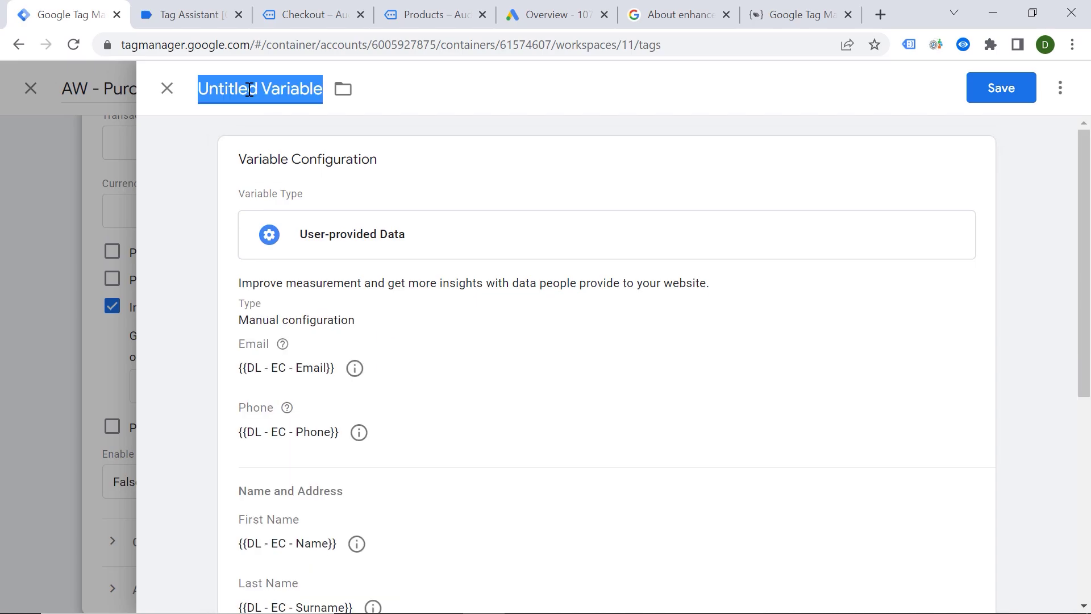
{"action": "type", "text": "EC Data"}
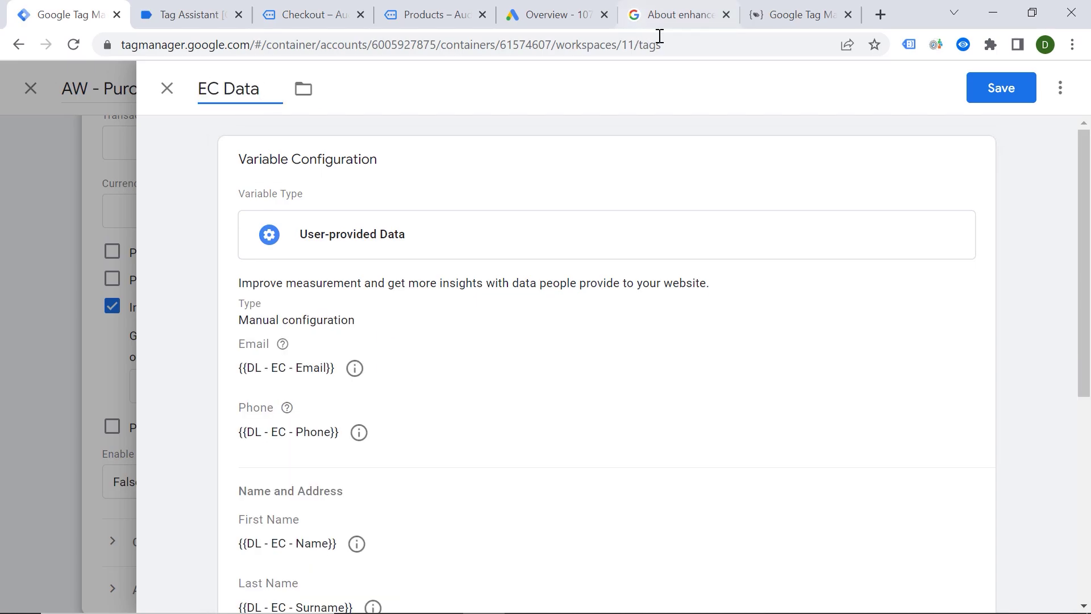
{"action": "left_click", "coordinate": [975, 98]}
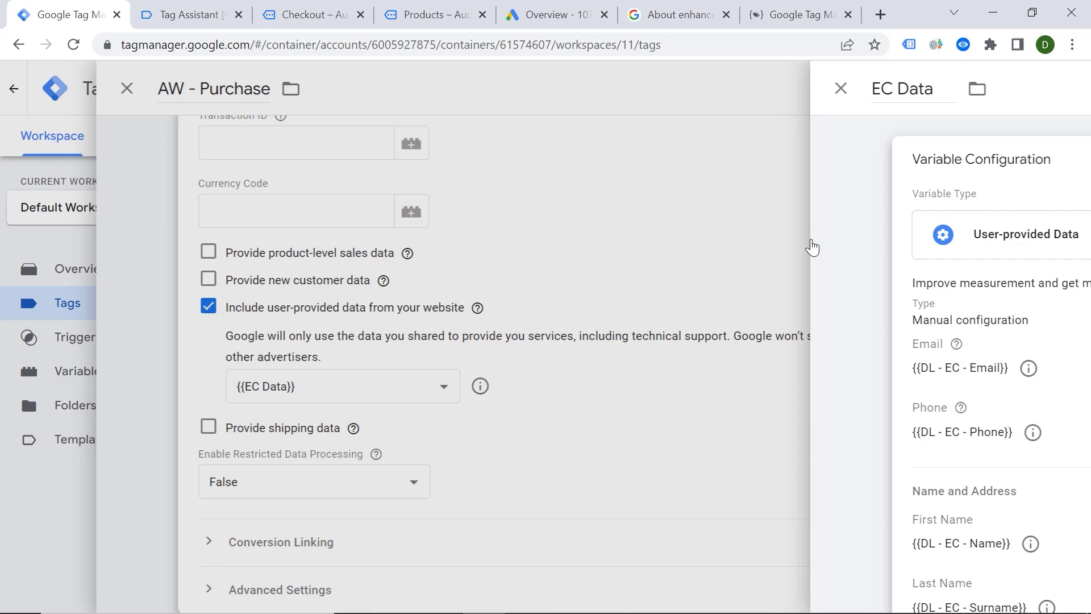
Save the updated AW - Purchase tag and launch a Tag Assistant preview of the container
{"action": "scroll", "coordinate": [610, 386], "scroll_direction": "up", "scroll_amount": 3}
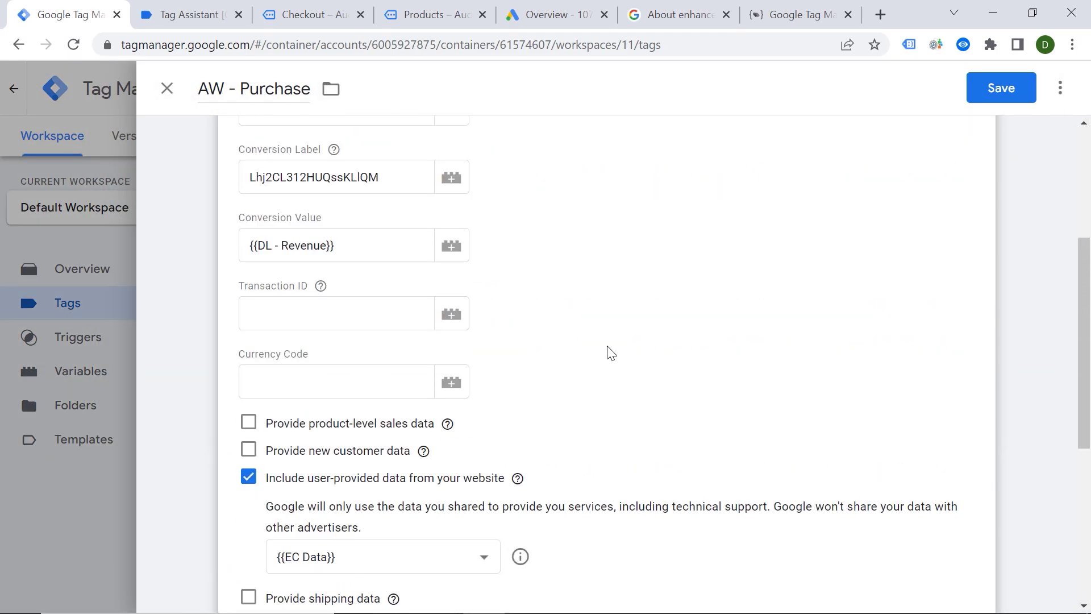
{"action": "scroll", "coordinate": [637, 301], "scroll_direction": "up", "scroll_amount": 5}
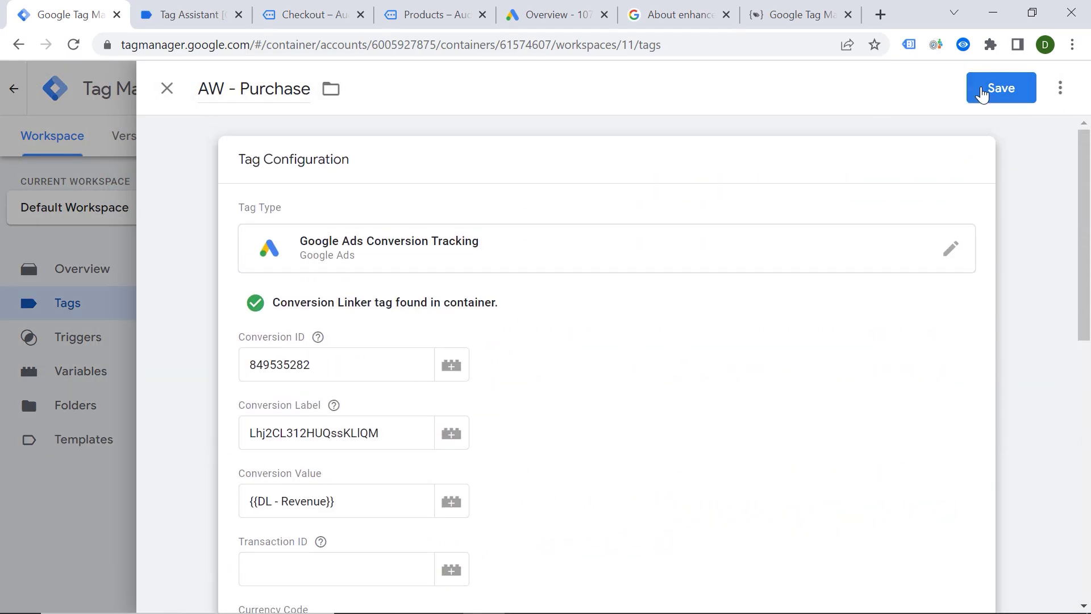
{"action": "left_click", "coordinate": [982, 98]}
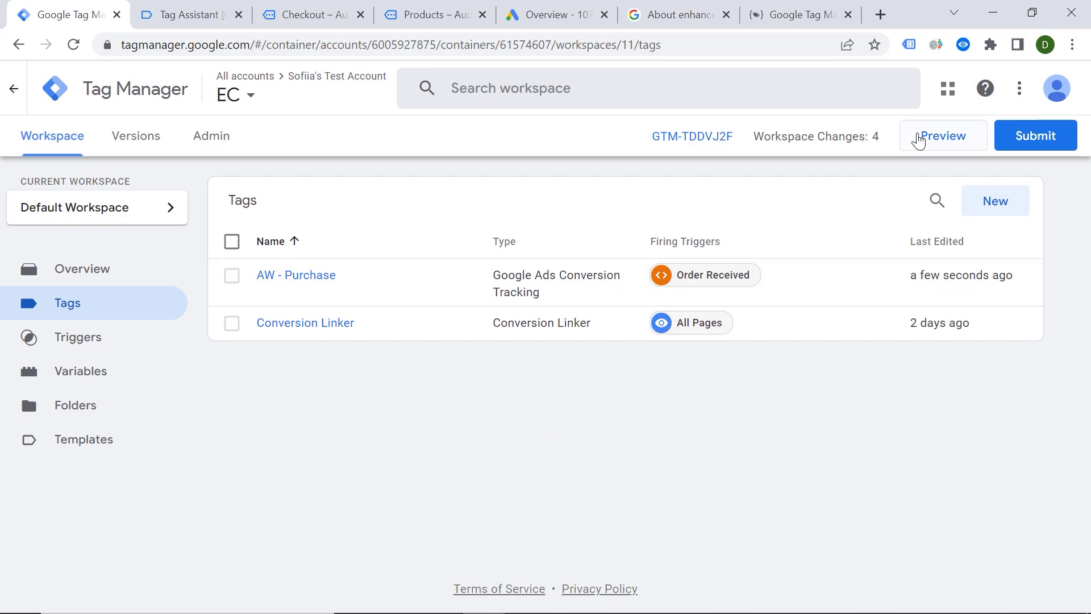
{"action": "left_click", "coordinate": [938, 136]}
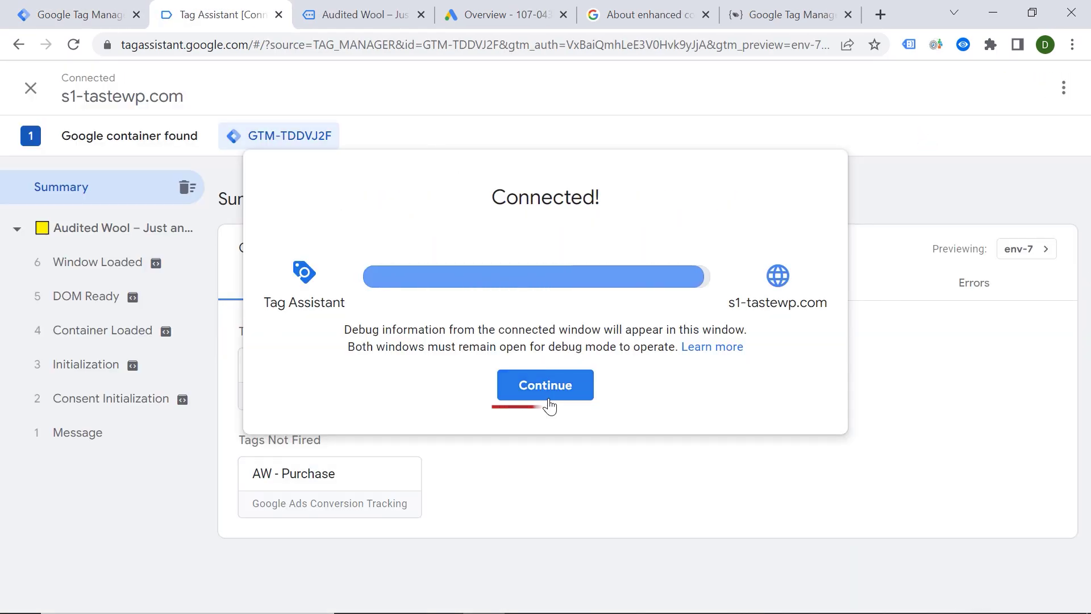
In the Audited Wool shop, add the Love Jumper to the cart
{"action": "left_click", "coordinate": [546, 386]}
{"action": "left_click", "coordinate": [351, 15]}
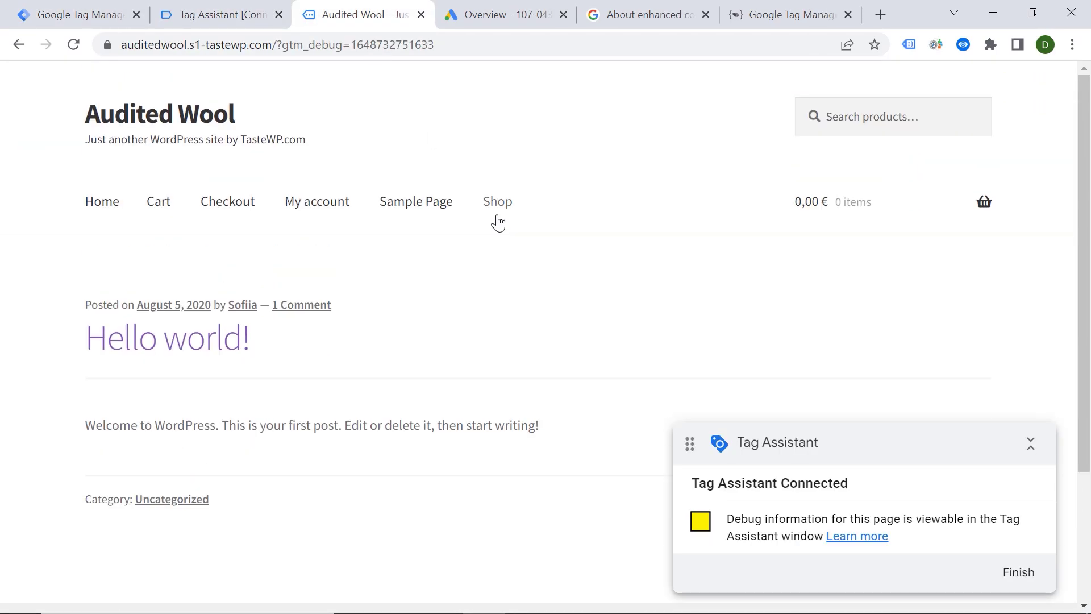
{"action": "left_click", "coordinate": [496, 221]}
{"action": "scroll", "coordinate": [483, 226], "scroll_direction": "down", "scroll_amount": 6}
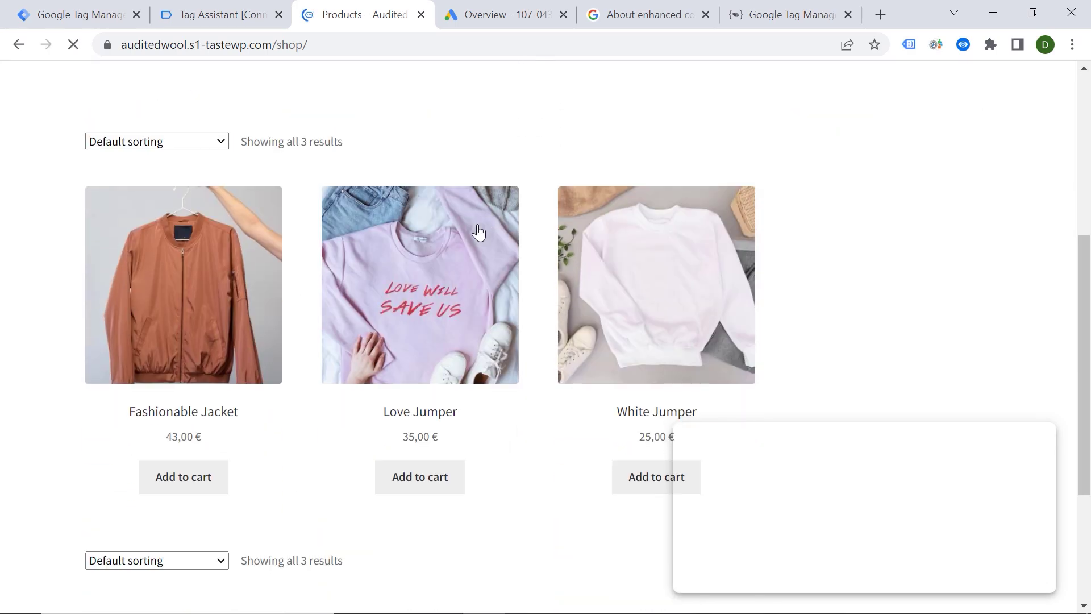
{"action": "left_click", "coordinate": [423, 478]}
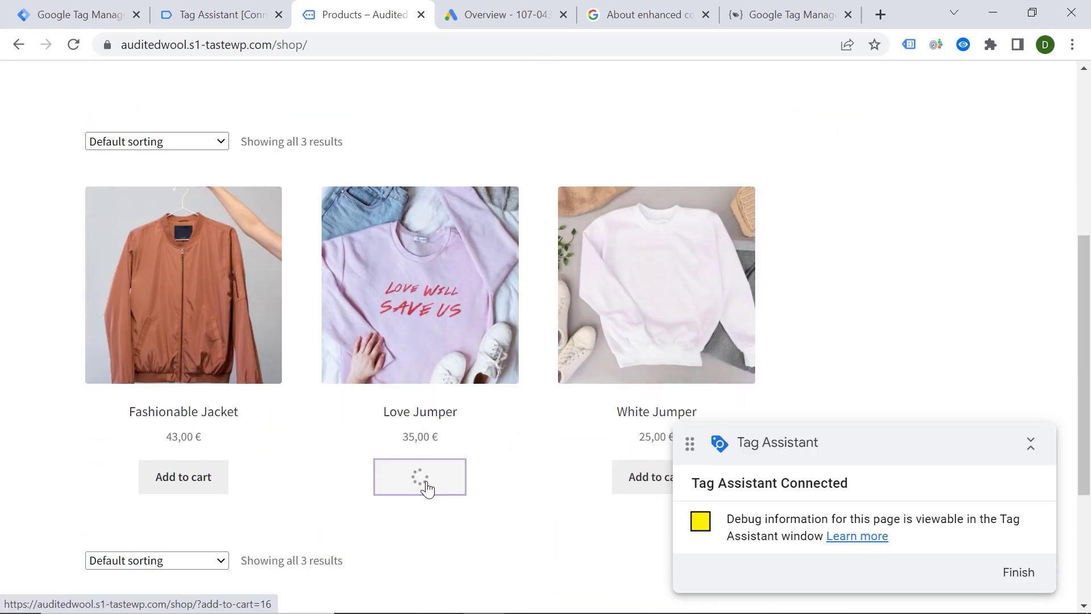
Go from the cart to checkout and review the billing fields for Love Jumper × 1 at 35,00 €
{"action": "scroll", "coordinate": [480, 401], "scroll_direction": "down", "scroll_amount": 1}
{"action": "left_click", "coordinate": [480, 403]}
{"action": "scroll", "coordinate": [629, 223], "scroll_direction": "down", "scroll_amount": 5}
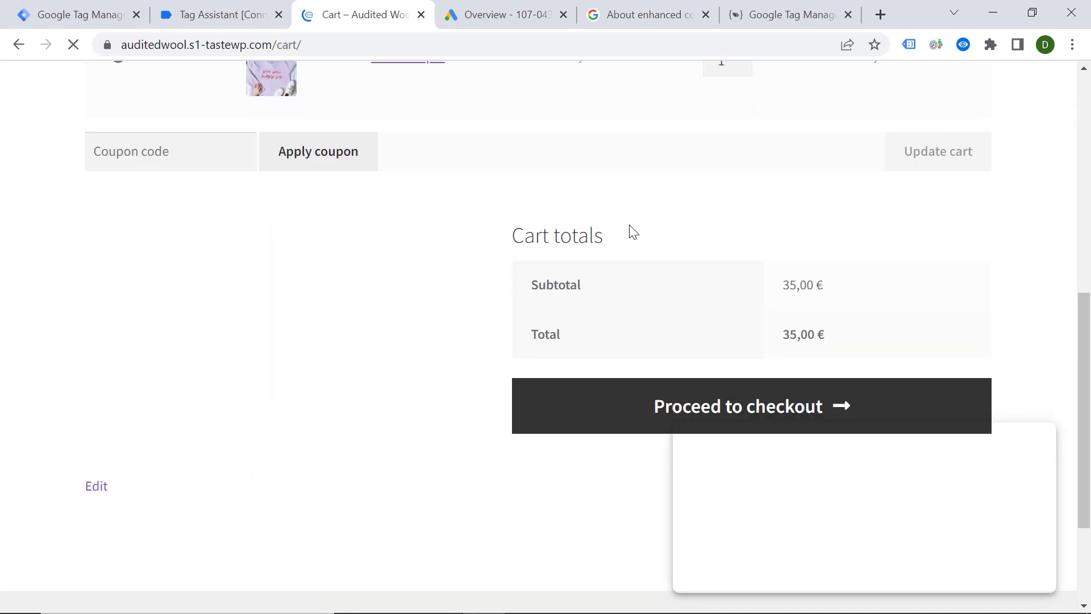
{"action": "left_click", "coordinate": [594, 415]}
{"action": "scroll", "coordinate": [597, 204], "scroll_direction": "down", "scroll_amount": 12}
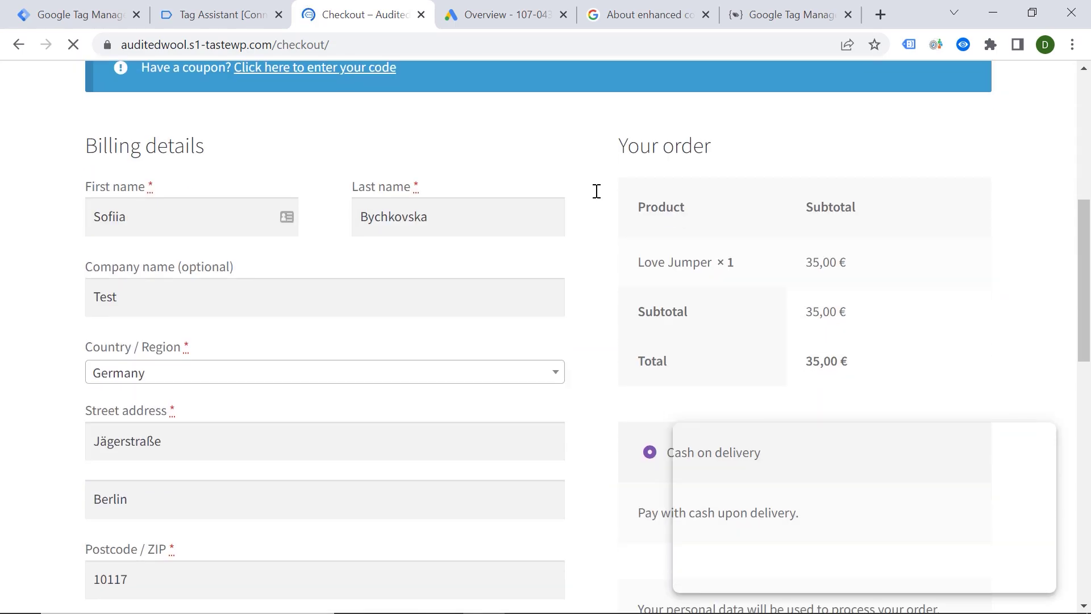
{"action": "scroll", "coordinate": [599, 198], "scroll_direction": "down", "scroll_amount": 2}
{"action": "scroll", "coordinate": [599, 198], "scroll_direction": "up", "scroll_amount": 2}
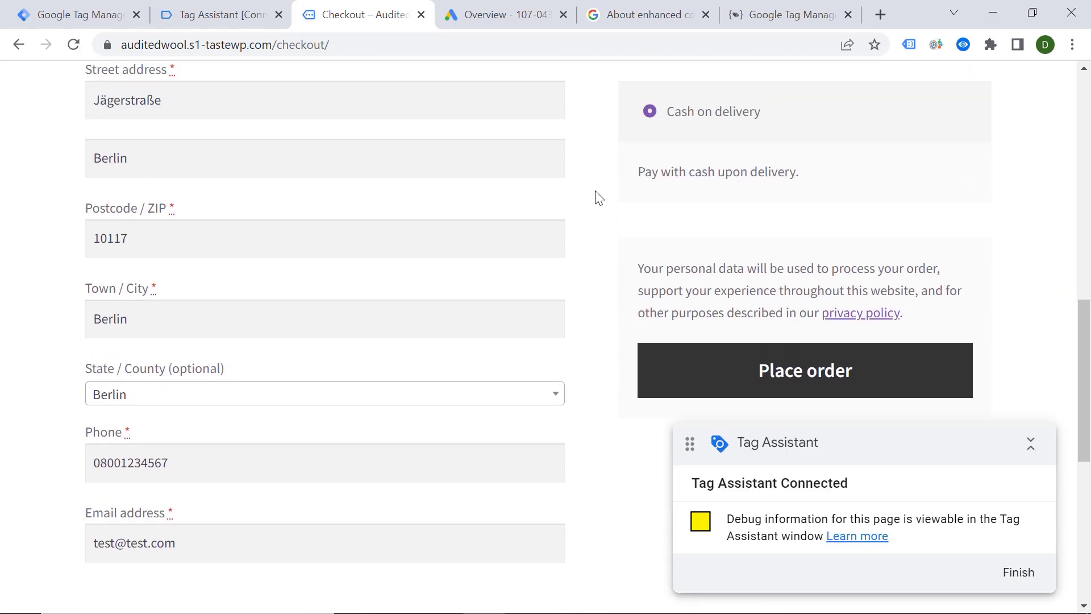
Open Chrome DevTools on the checkout page and switch to the Network panel
{"action": "right_click", "coordinate": [1028, 284]}
{"action": "left_click", "coordinate": [820, 601]}
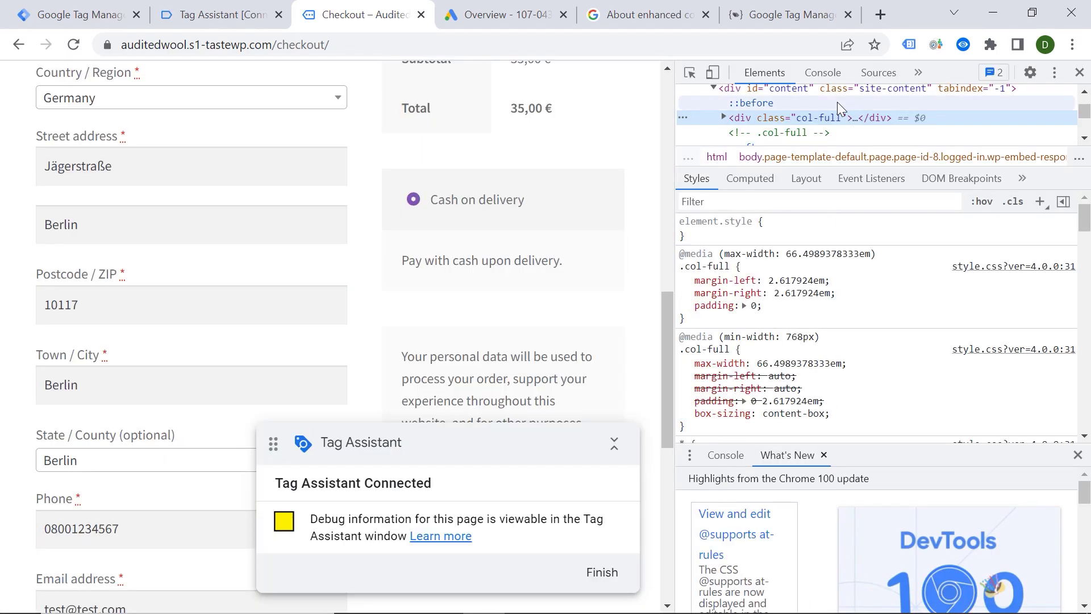
{"action": "left_click", "coordinate": [918, 73]}
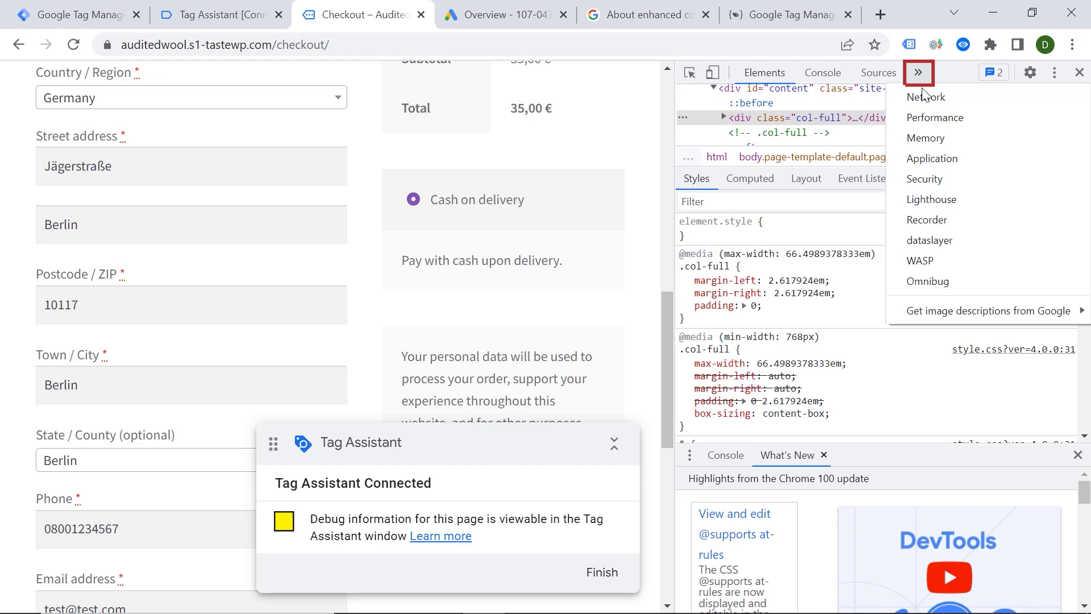
{"action": "left_click", "coordinate": [925, 97]}
Place the Love Jumper order while the Network panel records requests
{"action": "scroll", "coordinate": [402, 200], "scroll_direction": "down", "scroll_amount": 3}
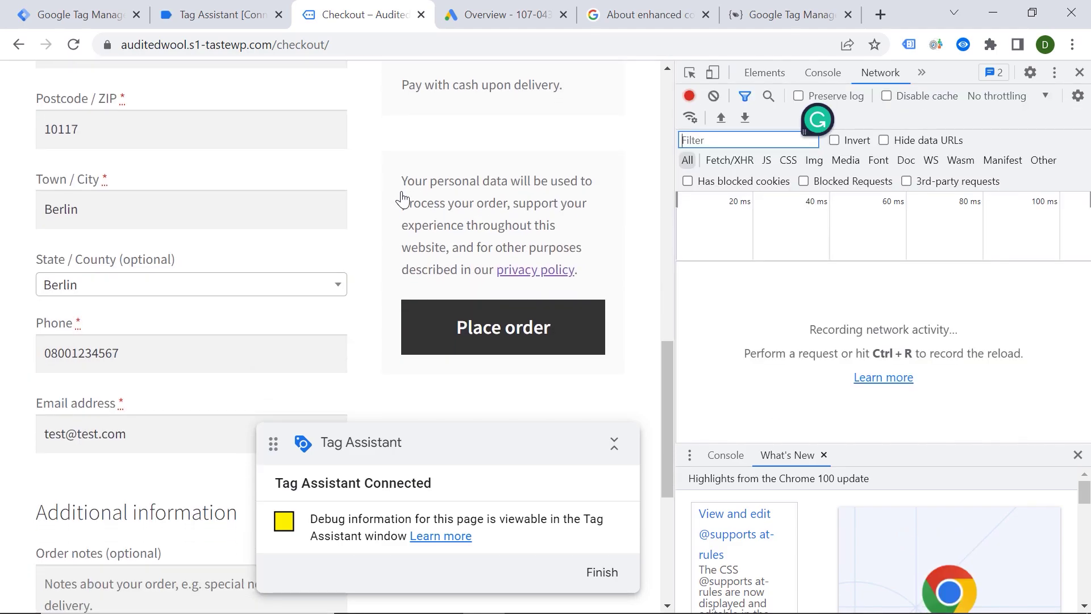
{"action": "scroll", "coordinate": [412, 222], "scroll_direction": "up", "scroll_amount": 2}
{"action": "scroll", "coordinate": [455, 284], "scroll_direction": "down", "scroll_amount": 2}
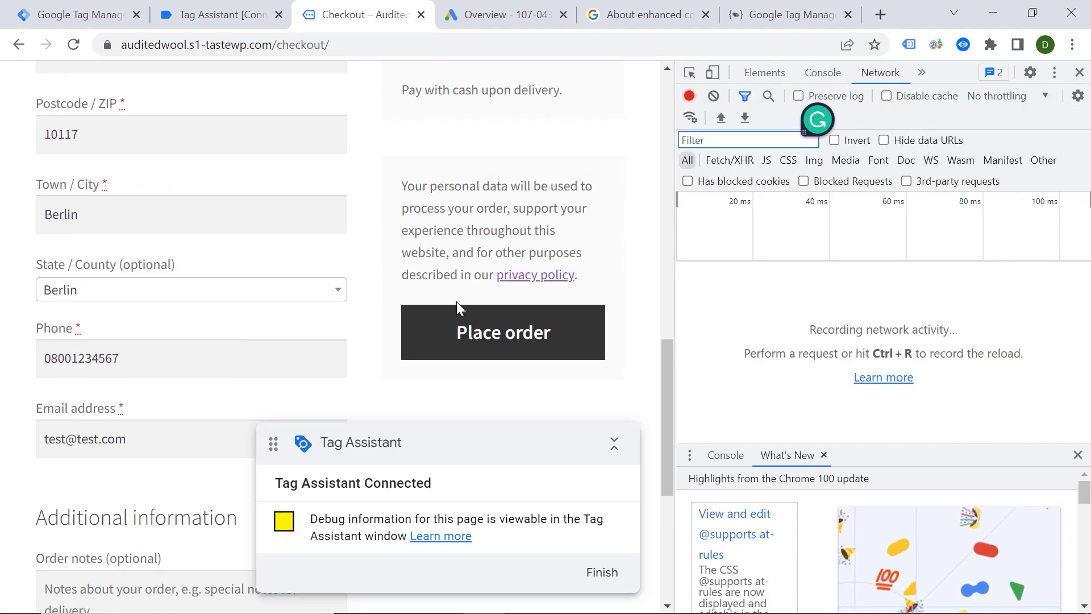
{"action": "left_click", "coordinate": [465, 337]}
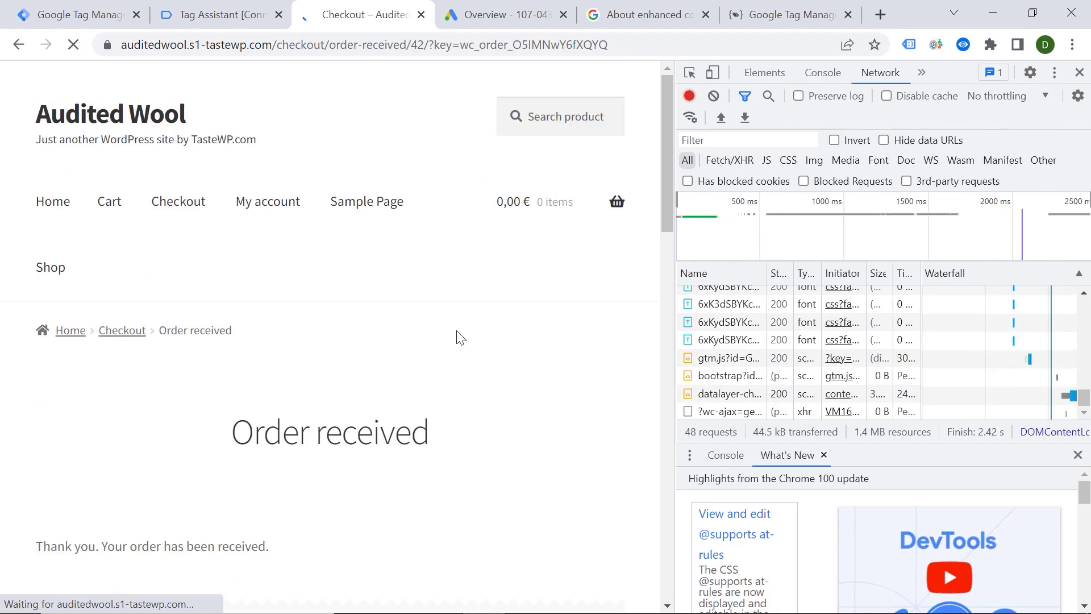
{"action": "scroll", "coordinate": [407, 297], "scroll_direction": "down", "scroll_amount": 2}
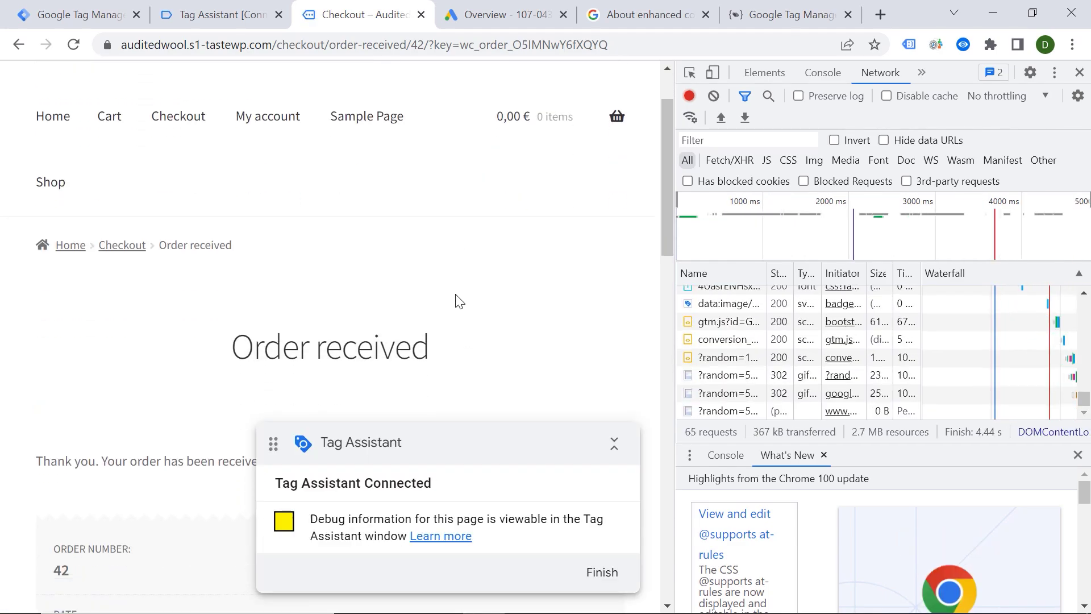
In Tag Assistant, inspect the variable values of the gtm4wp.orderCompletedEEC event
{"action": "left_click", "coordinate": [206, 17]}
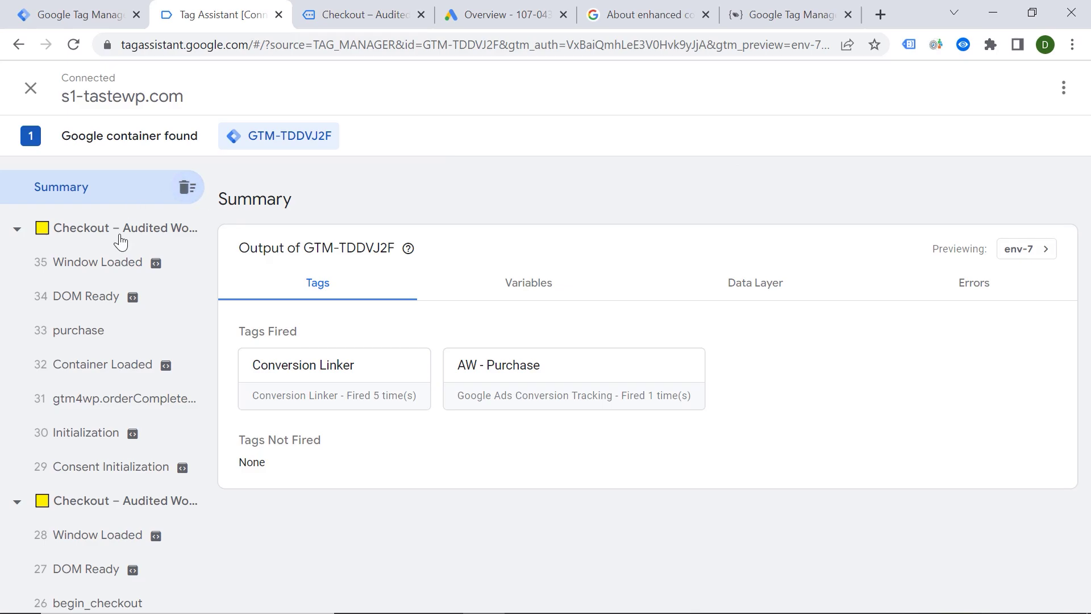
{"action": "left_click", "coordinate": [82, 404]}
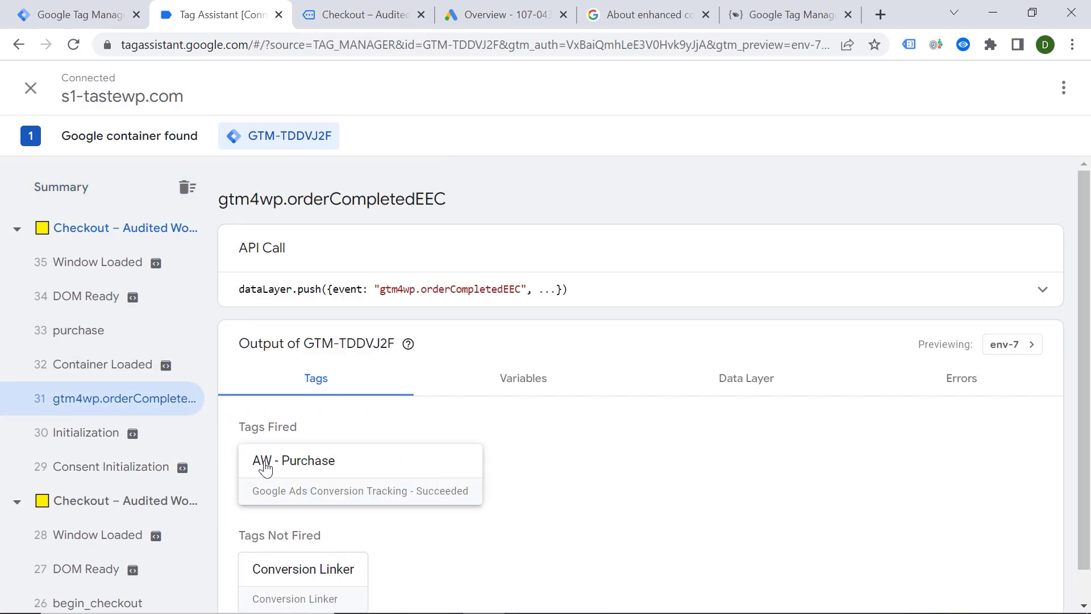
{"action": "left_click", "coordinate": [535, 396]}
{"action": "scroll", "coordinate": [494, 387], "scroll_direction": "down", "scroll_amount": 3}
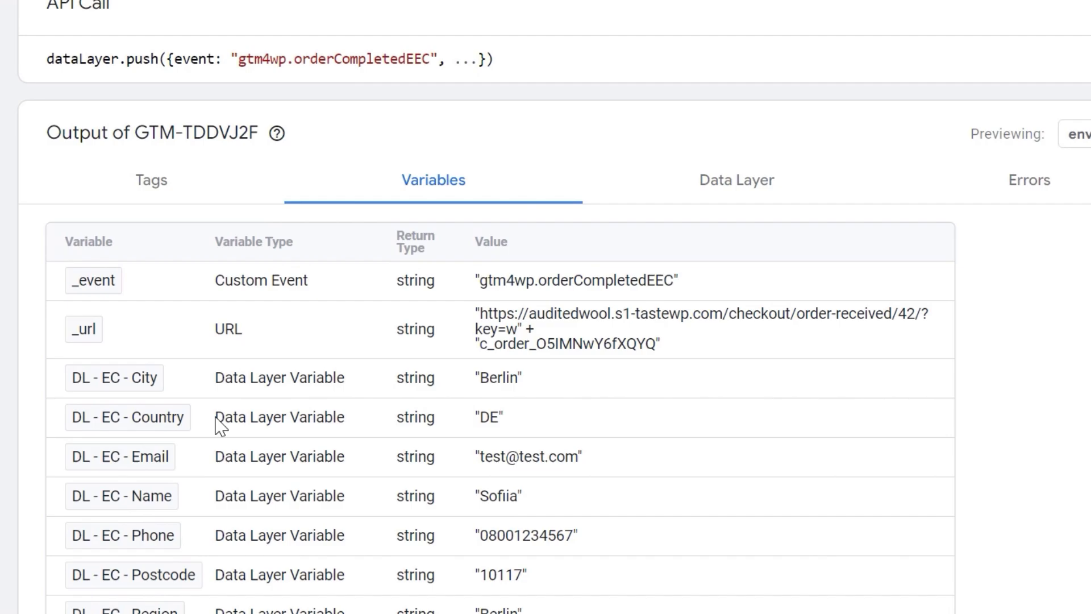
{"action": "scroll", "coordinate": [205, 389], "scroll_direction": "down", "scroll_amount": 2}
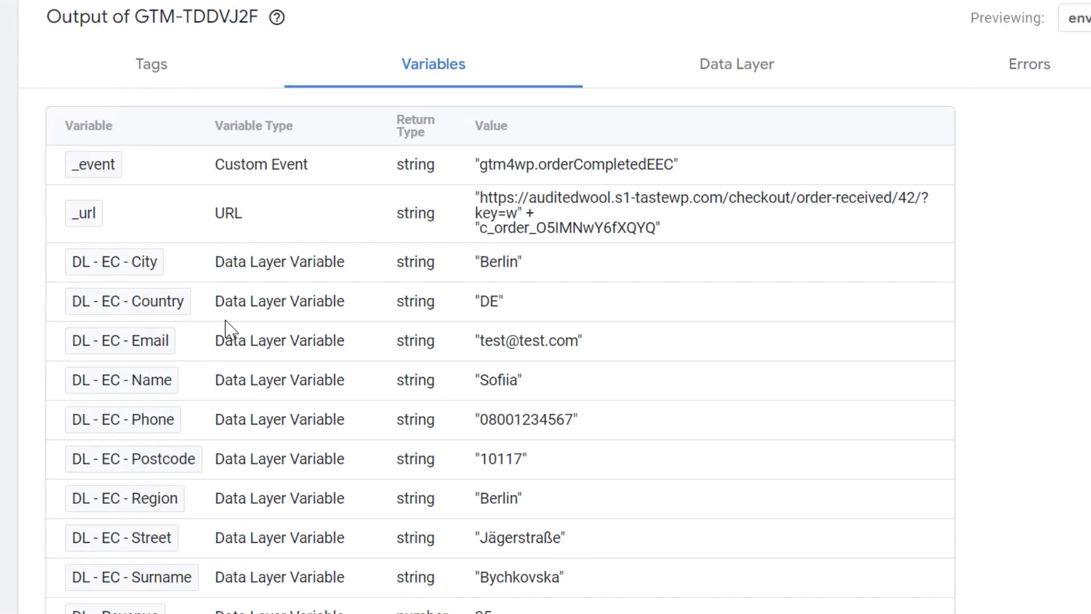
{"action": "scroll", "coordinate": [233, 248], "scroll_direction": "down", "scroll_amount": 6}
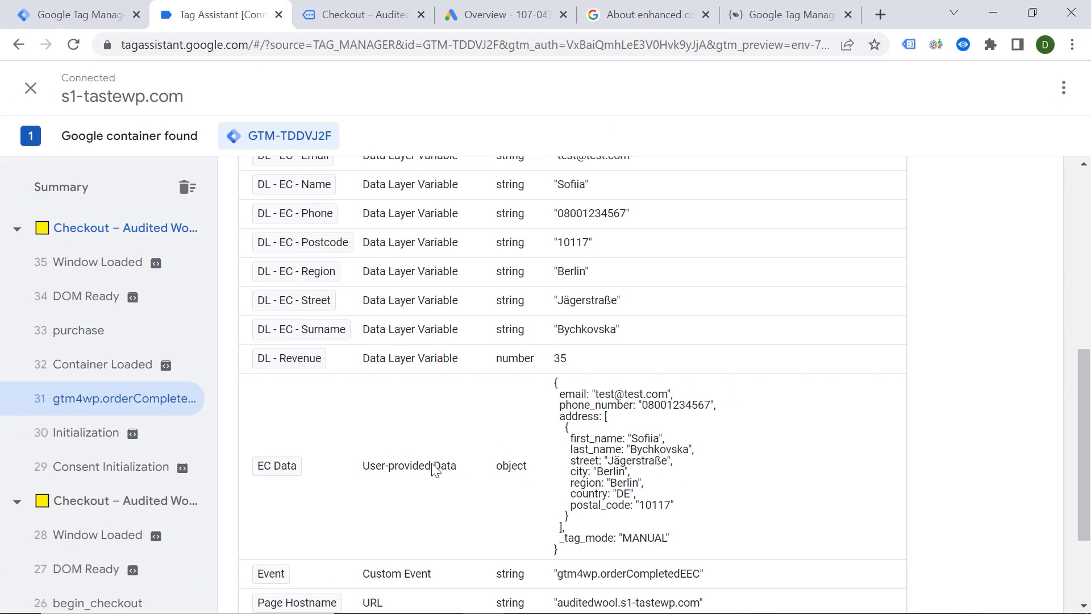
Open the AW - Purchase tag's configuration and select its Conversion Label value to copy
{"action": "left_click", "coordinate": [84, 15]}
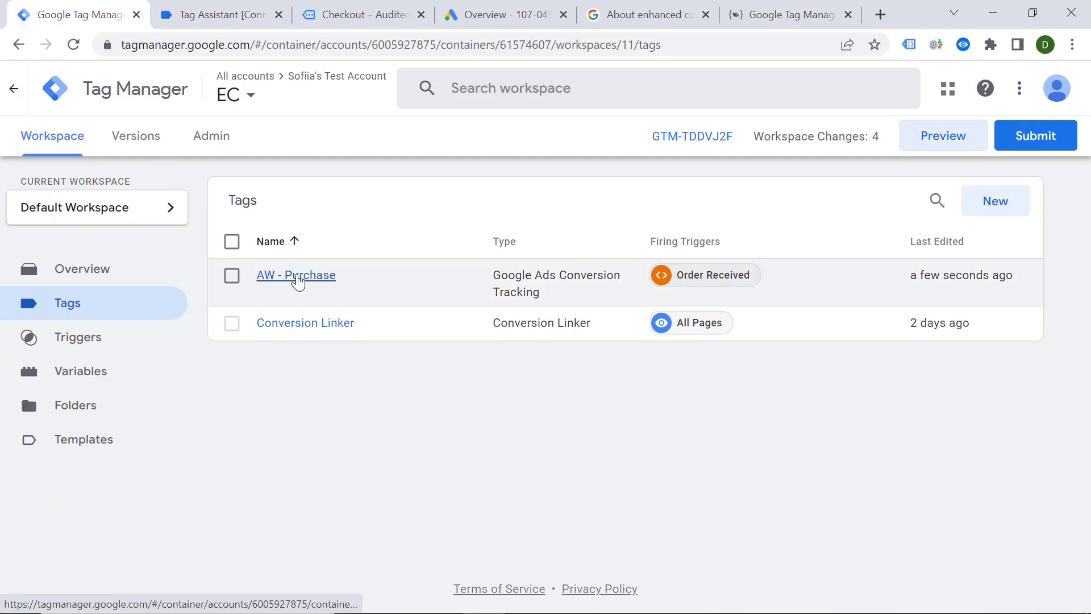
{"action": "left_click", "coordinate": [297, 278]}
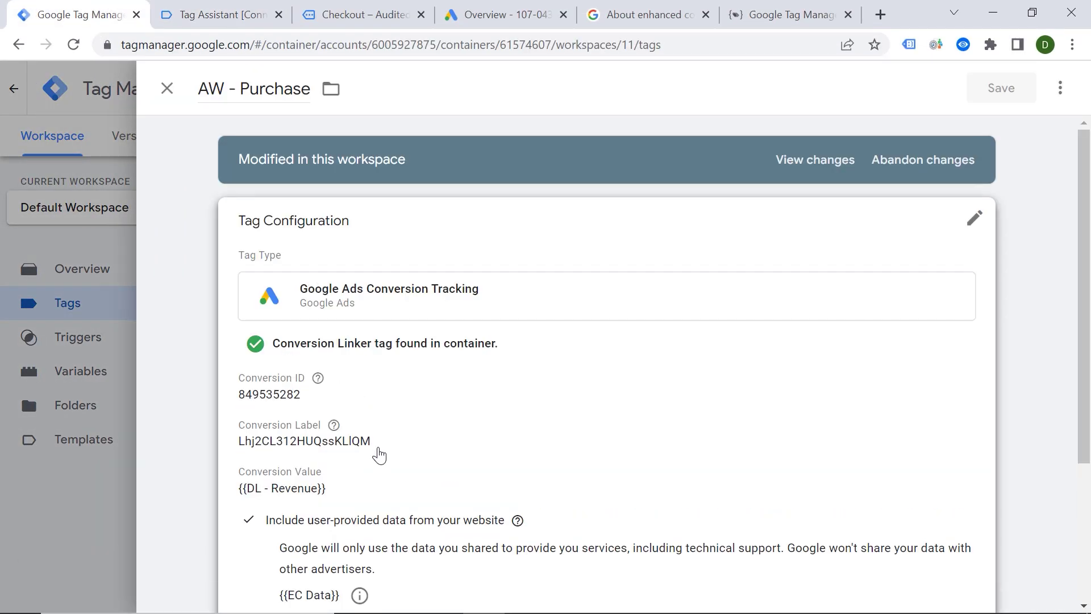
{"action": "left_click", "coordinate": [377, 453]}
{"action": "left_click_drag", "start_coordinate": [393, 494], "coordinate": [251, 490]}
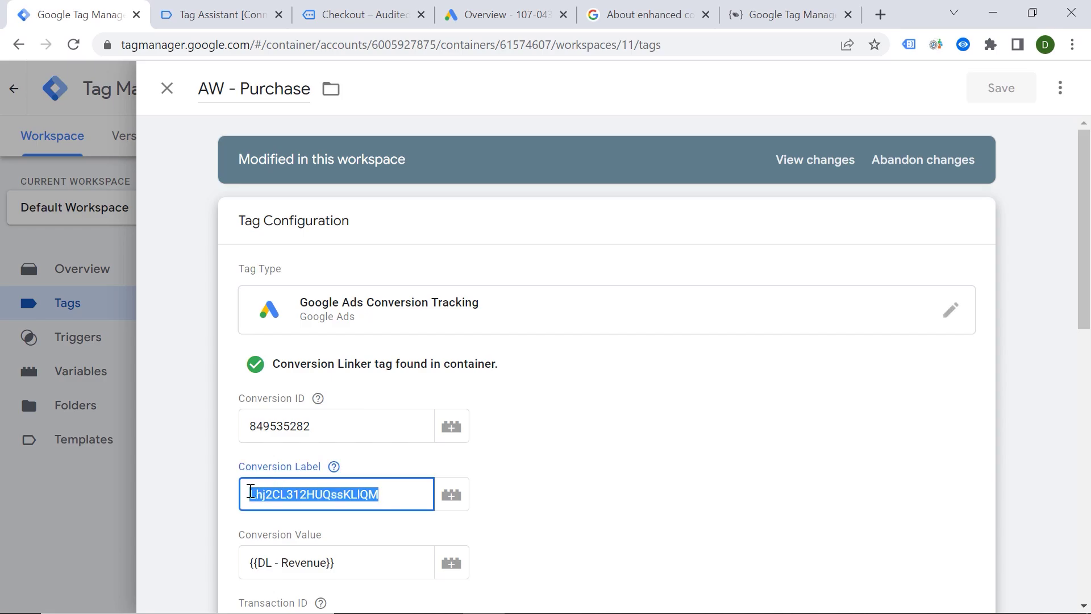
Filter the order page's network log by the conversion label and check the request payload's hashed em parameter
{"action": "left_click", "coordinate": [353, 14]}
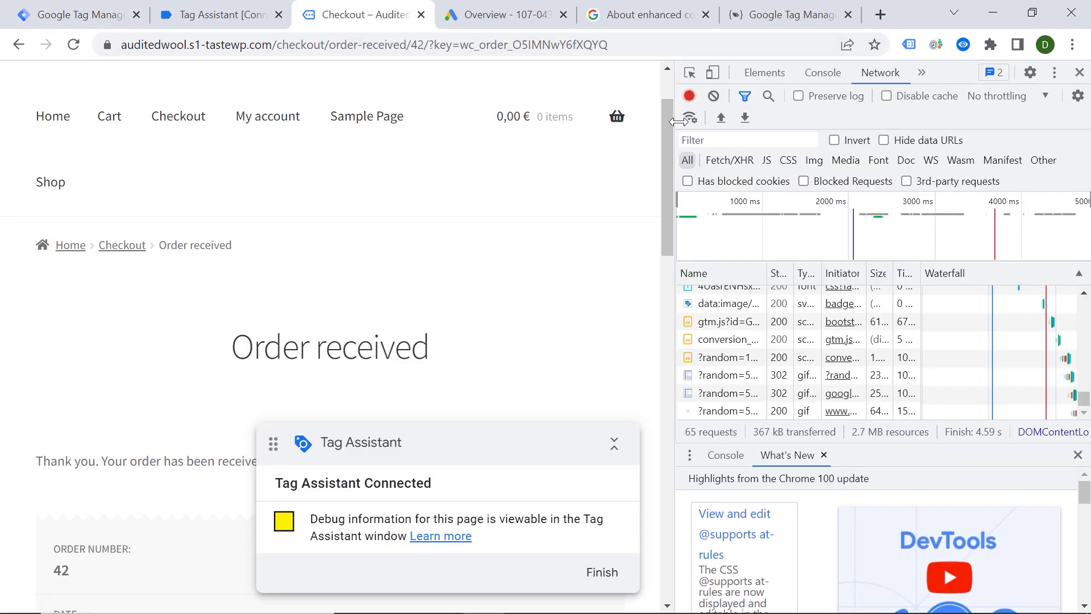
{"action": "left_click", "coordinate": [706, 140]}
{"action": "type", "text": "Lhj2CL312HUQssKLIQM"}
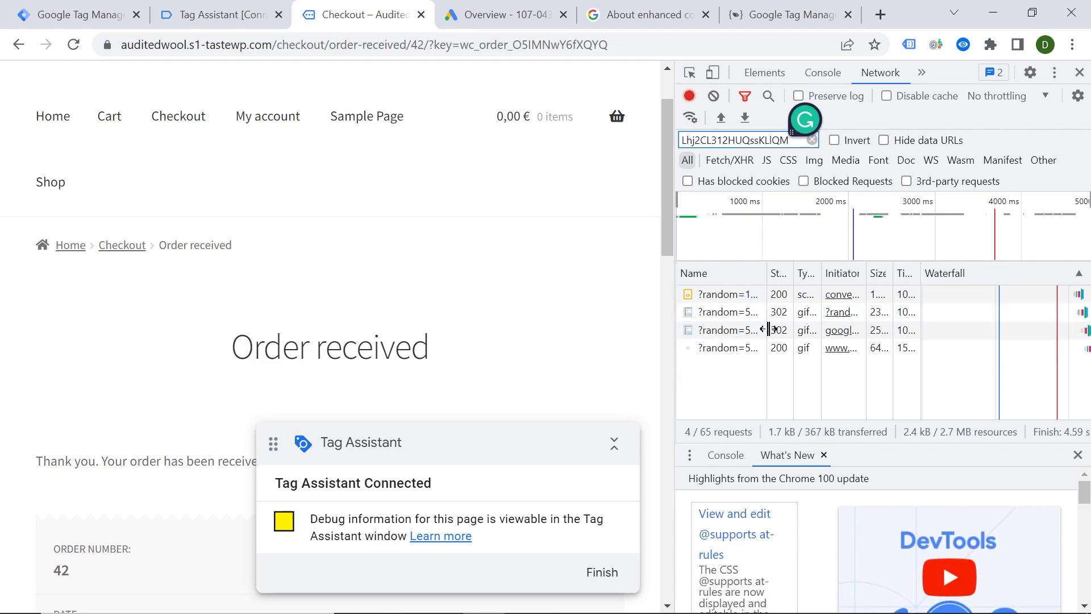
{"action": "left_click", "coordinate": [748, 334]}
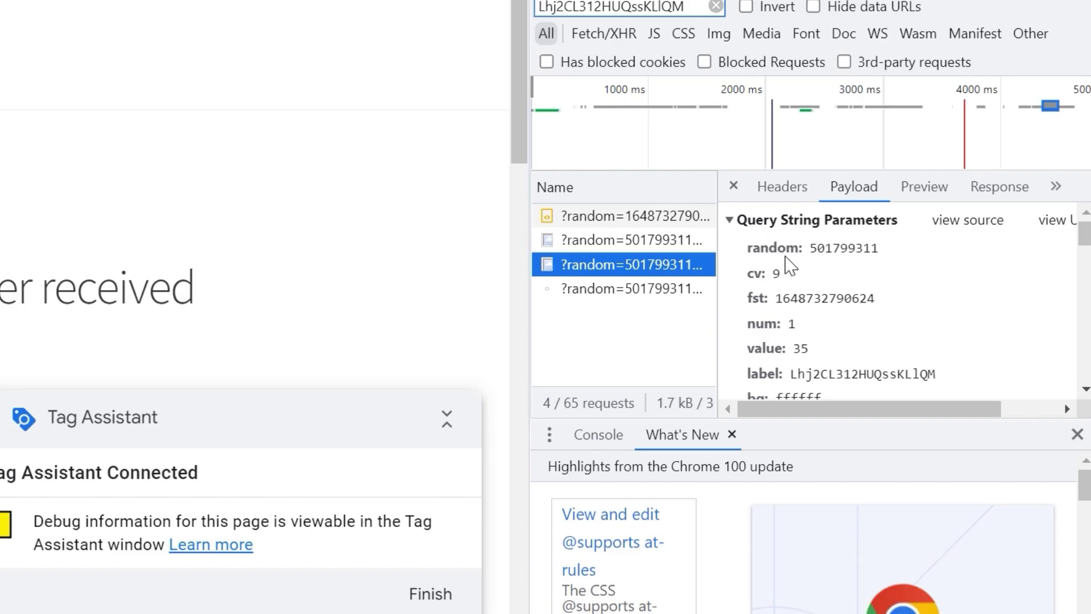
{"action": "scroll", "coordinate": [785, 262], "scroll_direction": "down", "scroll_amount": 2}
{"action": "scroll", "coordinate": [788, 262], "scroll_direction": "down", "scroll_amount": 8}
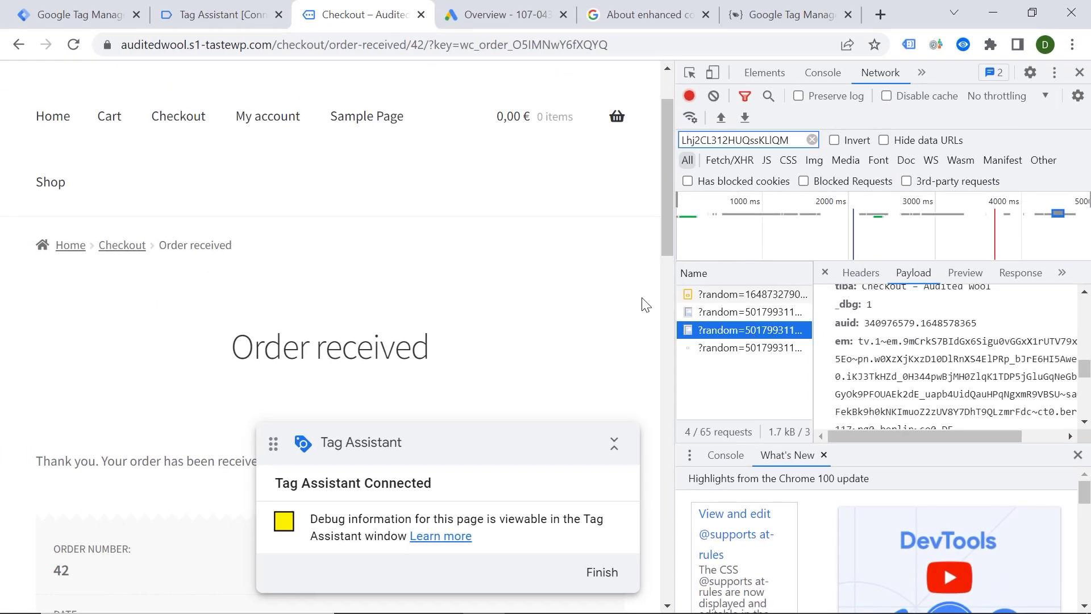
Return to Tag Manager and close the AW - Purchase tag editor
{"action": "left_click", "coordinate": [78, 21]}
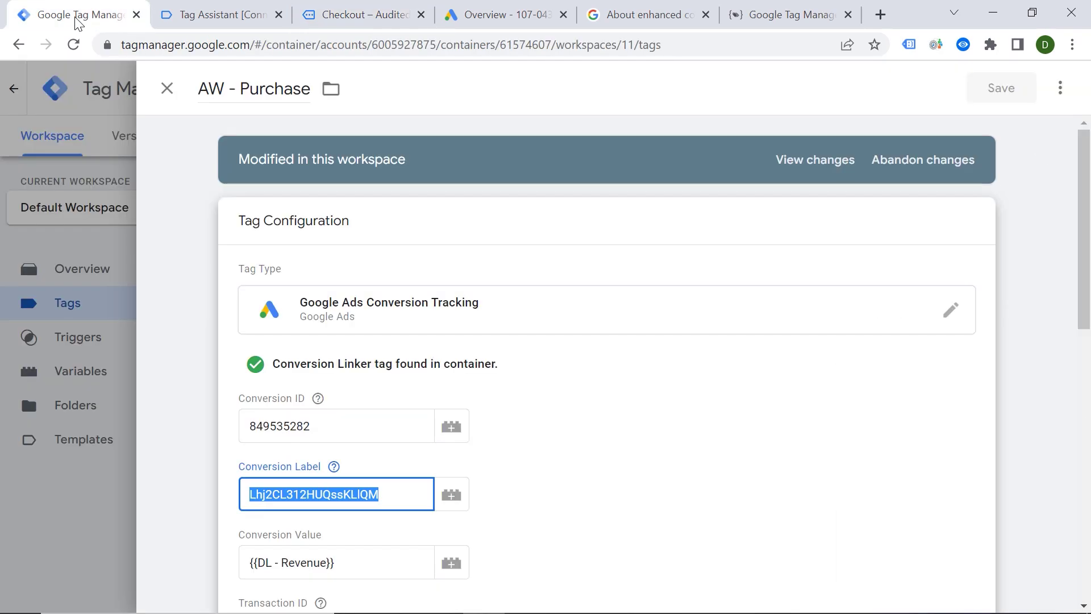
{"action": "scroll", "coordinate": [311, 252], "scroll_direction": "down", "scroll_amount": 7}
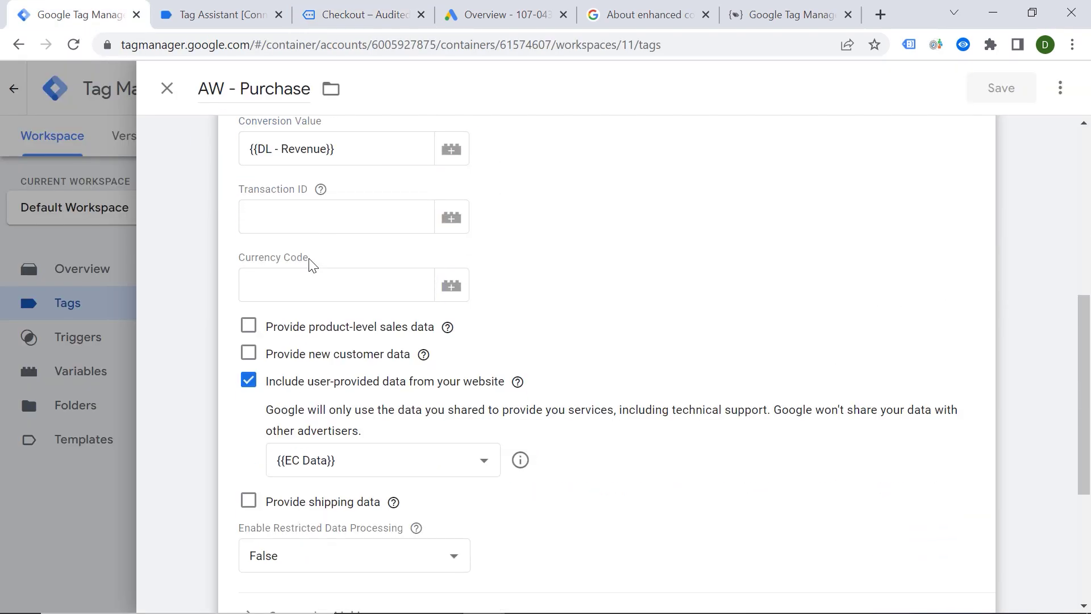
{"action": "scroll", "coordinate": [312, 271], "scroll_direction": "up", "scroll_amount": 8}
{"action": "left_click", "coordinate": [165, 90]}
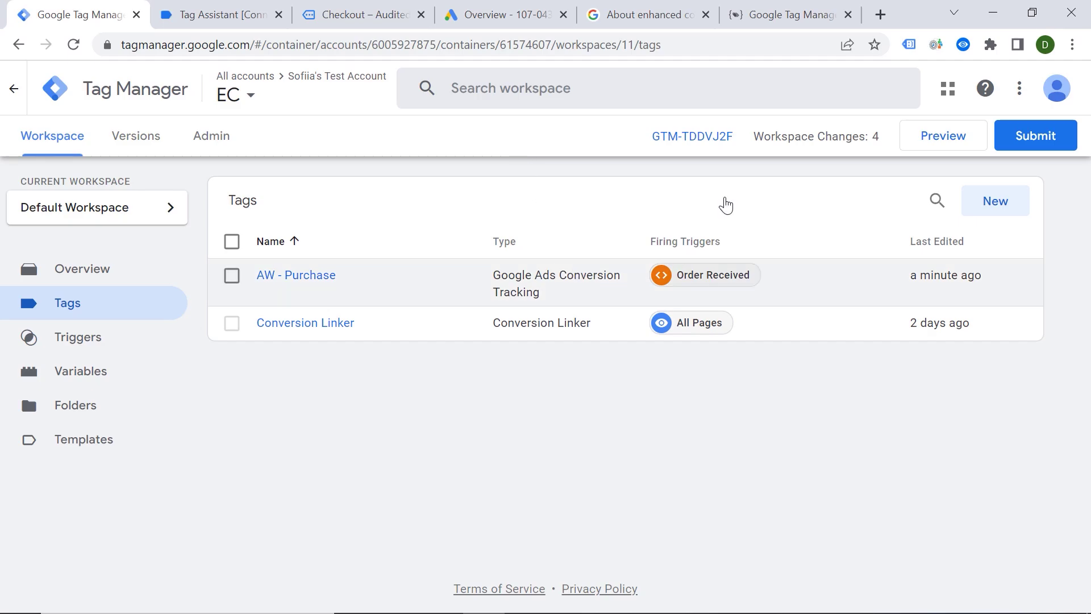
Publish the workspace changes as Version 11 and close the Tag Assistant and checkout tabs
{"action": "left_click", "coordinate": [1017, 143]}
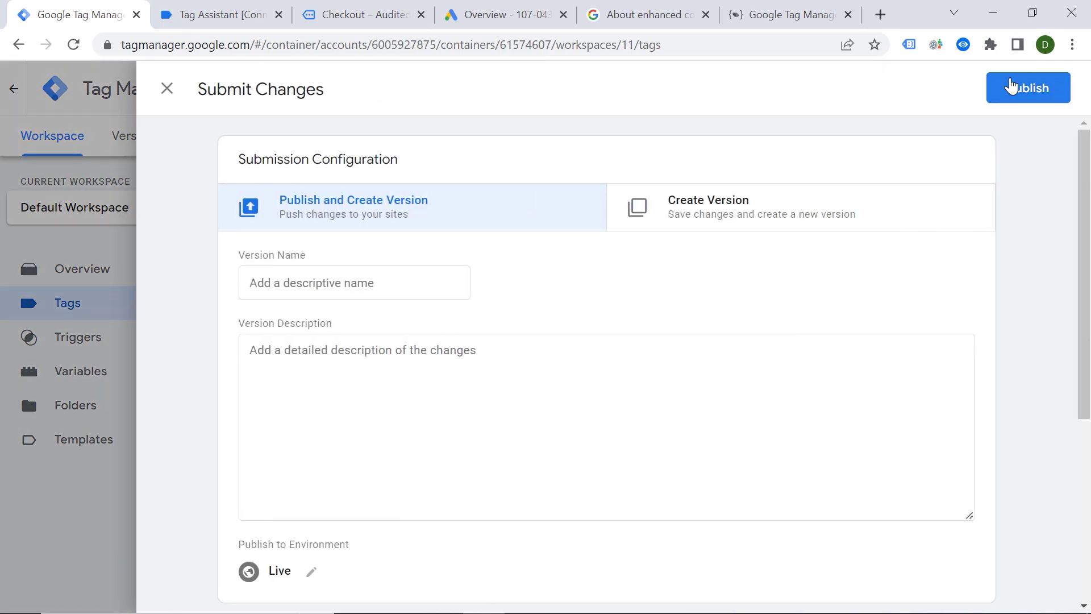
{"action": "left_click", "coordinate": [1017, 88]}
{"action": "left_click", "coordinate": [767, 571]}
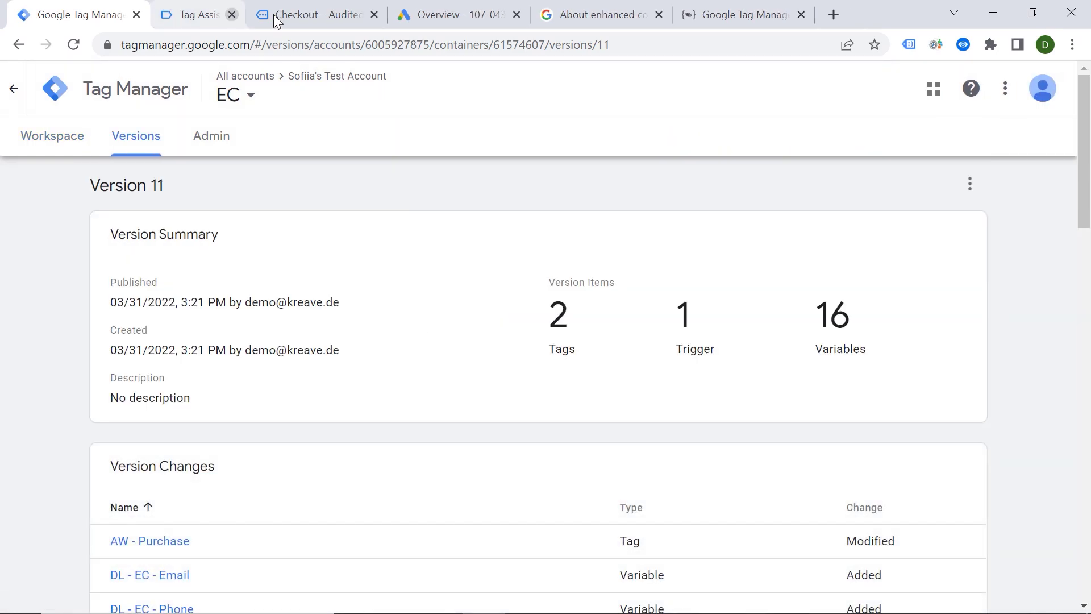
{"action": "left_click", "coordinate": [278, 14]}
{"action": "left_click", "coordinate": [279, 14]}
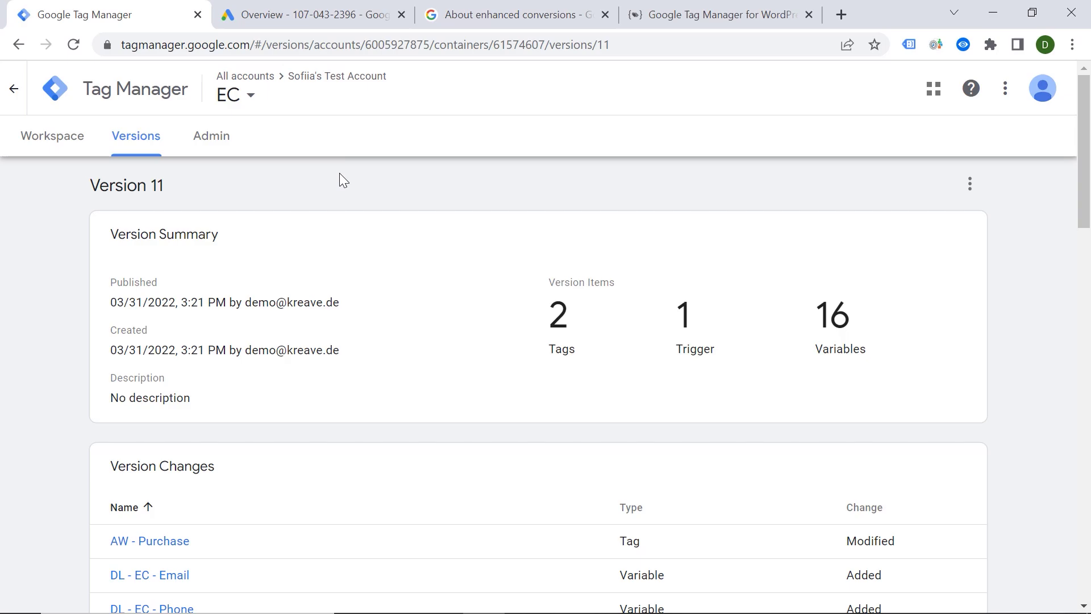
In Google Ads, go to Measurement > Conversions and open the Purchase conversion action
{"action": "left_click", "coordinate": [301, 17]}
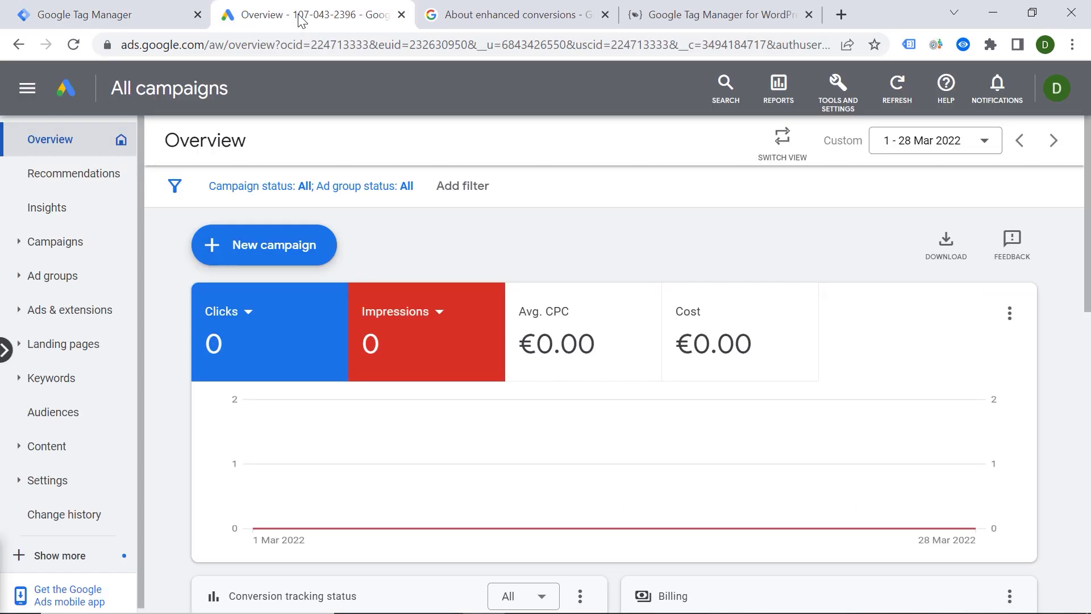
{"action": "left_click", "coordinate": [837, 102]}
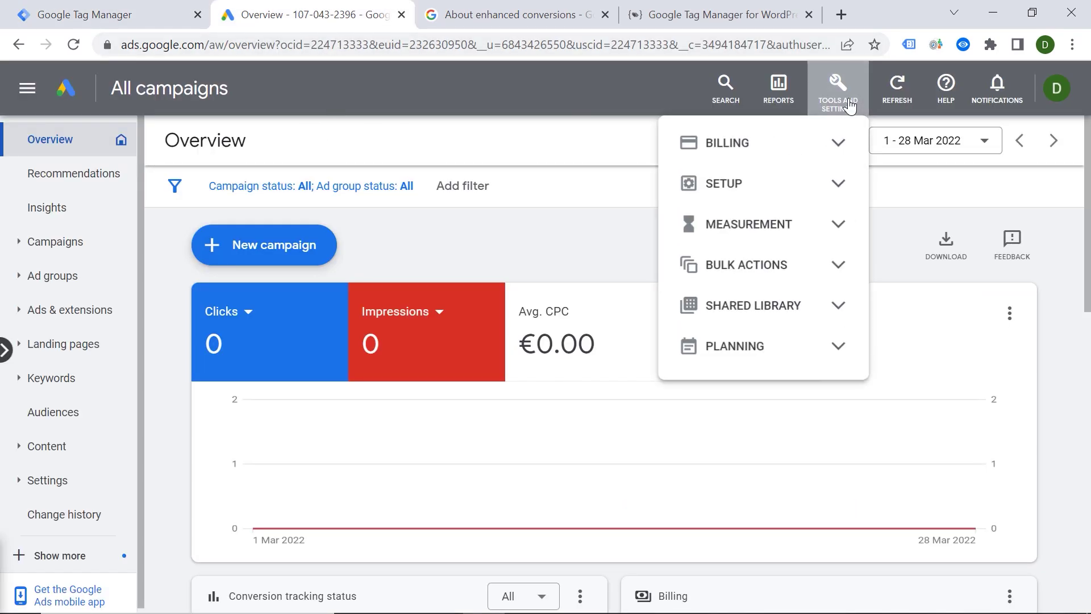
{"action": "left_click", "coordinate": [772, 230]}
{"action": "left_click", "coordinate": [714, 267]}
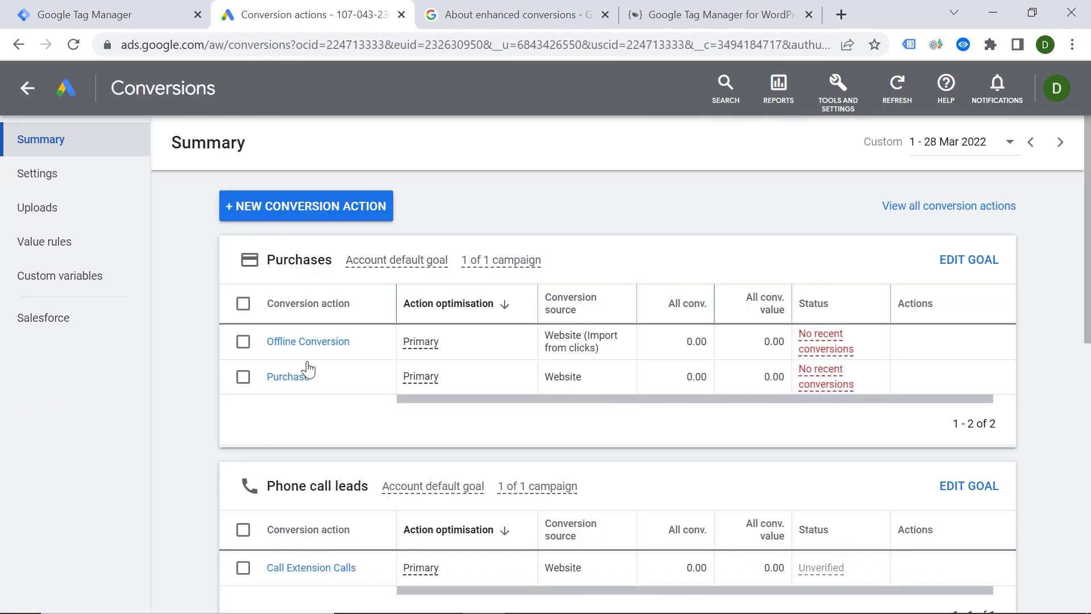
{"action": "left_click", "coordinate": [292, 380]}
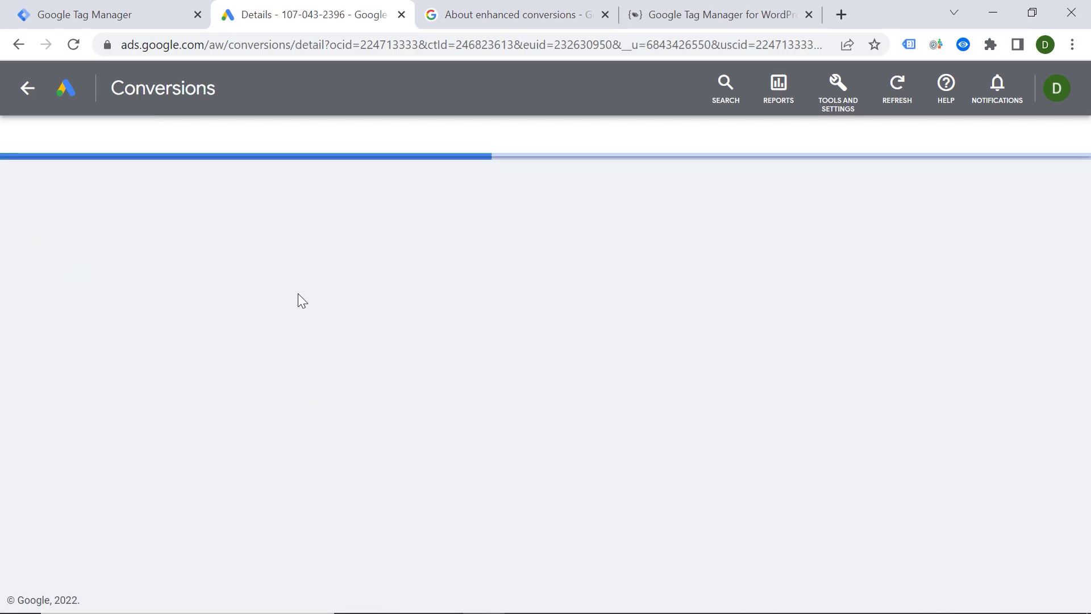
Turn on enhanced conversions for Purchase using Global site tag or Google Tag Manager
{"action": "scroll", "coordinate": [311, 280], "scroll_direction": "down", "scroll_amount": 3}
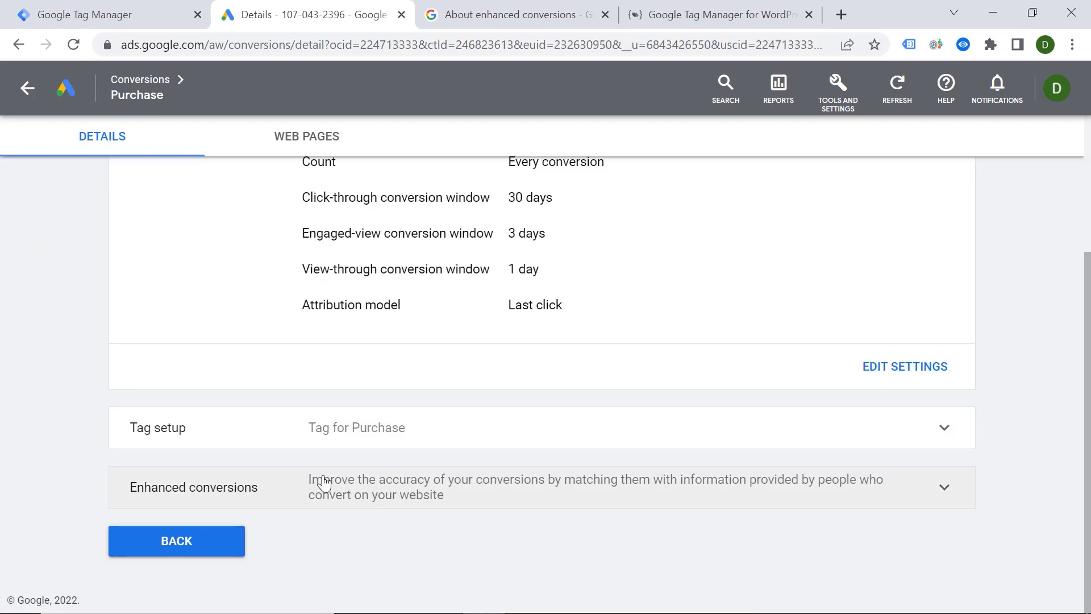
{"action": "left_click", "coordinate": [365, 493]}
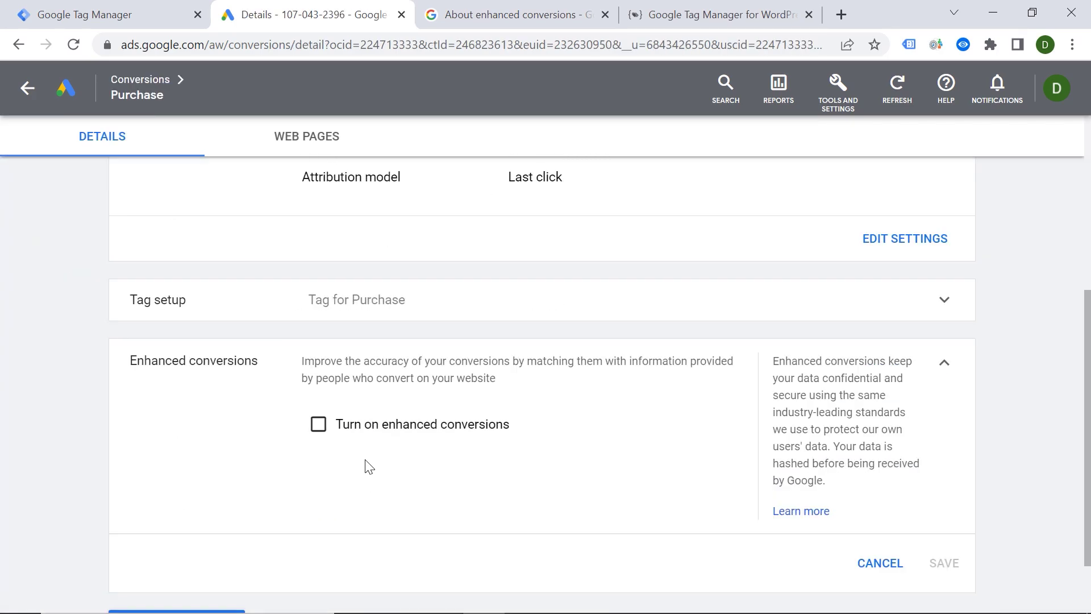
{"action": "left_click", "coordinate": [319, 425]}
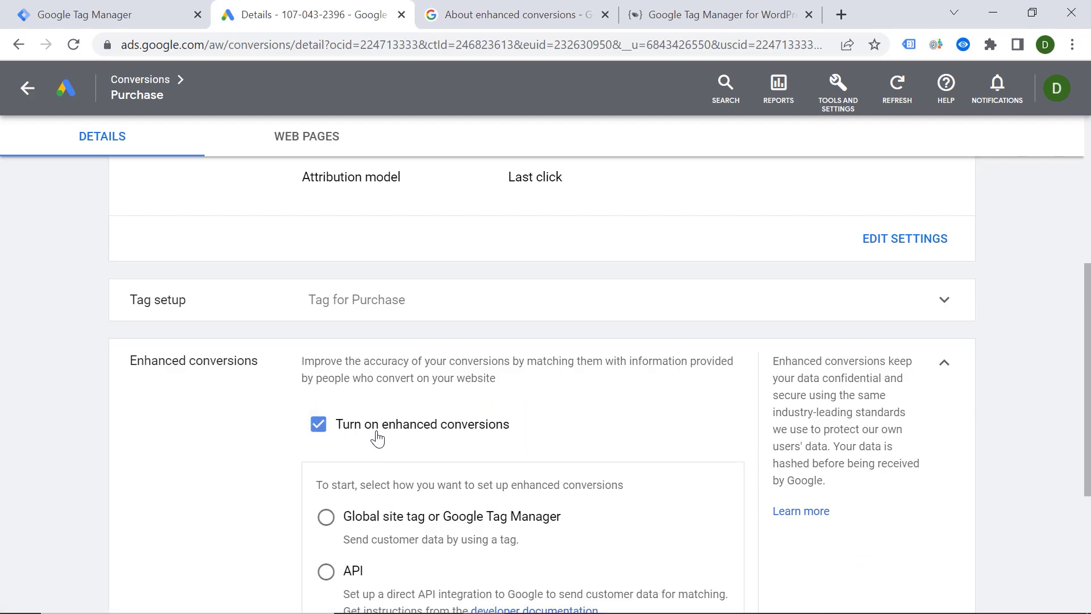
{"action": "scroll", "coordinate": [386, 442], "scroll_direction": "down", "scroll_amount": 2}
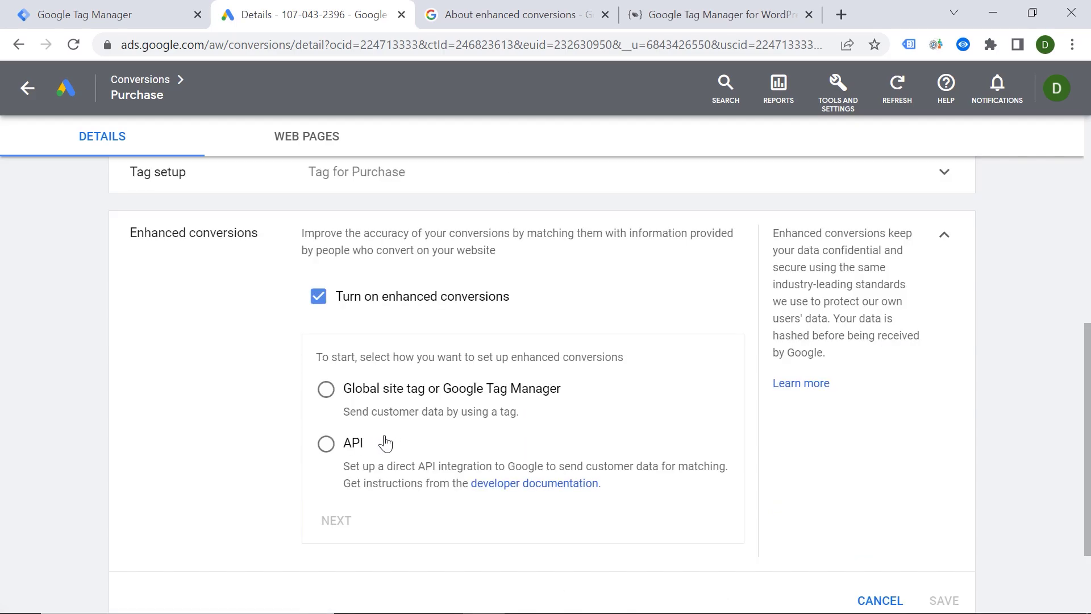
{"action": "left_click", "coordinate": [327, 391]}
Check the store URL for a Google tag, save Purchase's Tag Manager enhanced conversions, and go back
{"action": "left_click", "coordinate": [335, 521]}
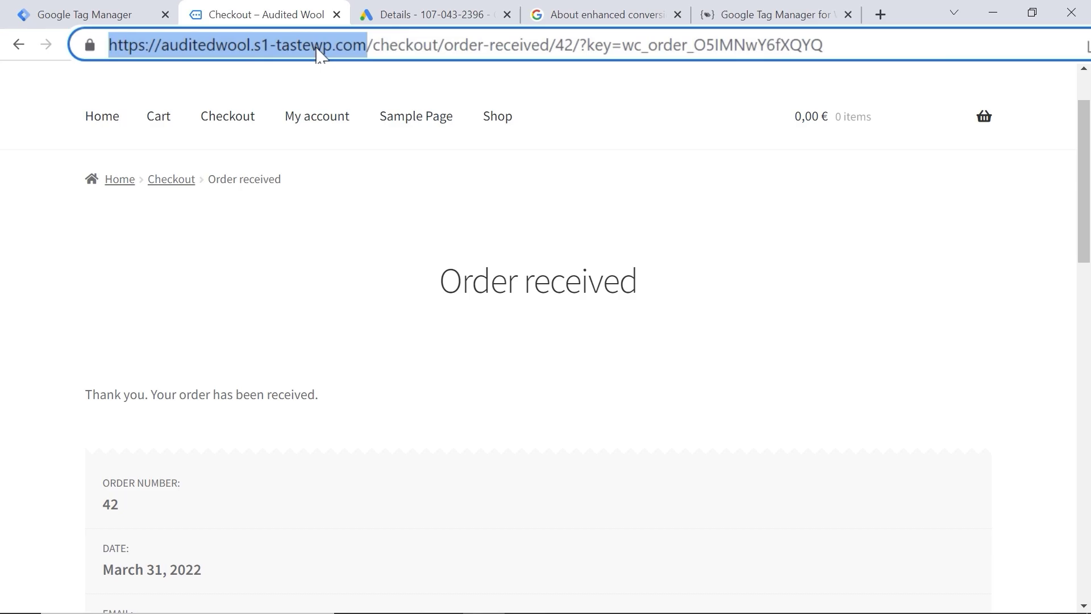
{"action": "left_click", "coordinate": [421, 16]}
{"action": "left_click", "coordinate": [377, 441]}
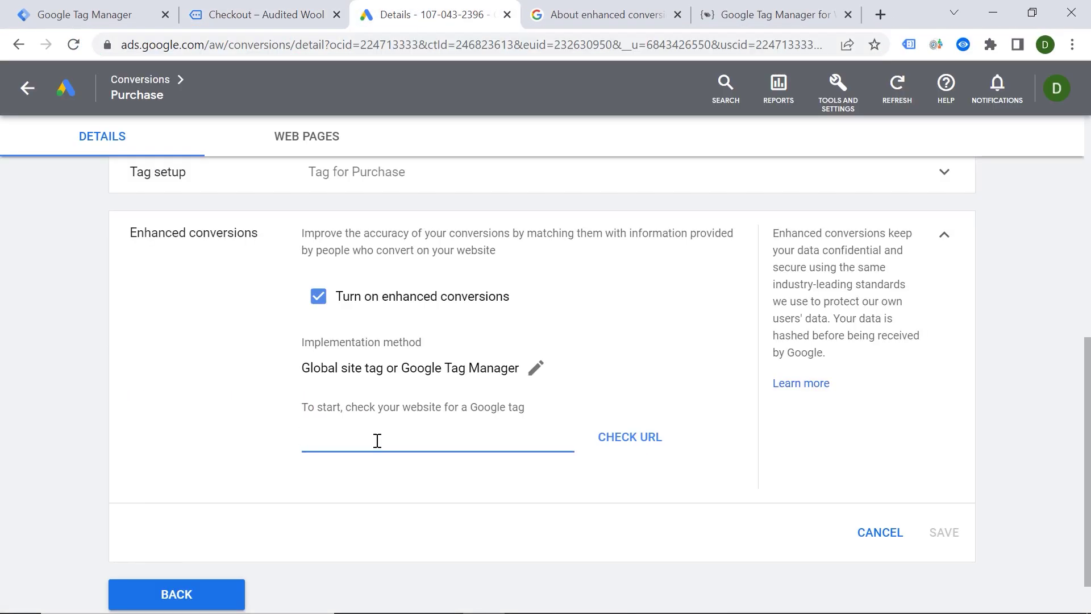
{"action": "type", "text": "https://auditedwool.s1-tastewp.com/"}
{"action": "left_click", "coordinate": [629, 437]}
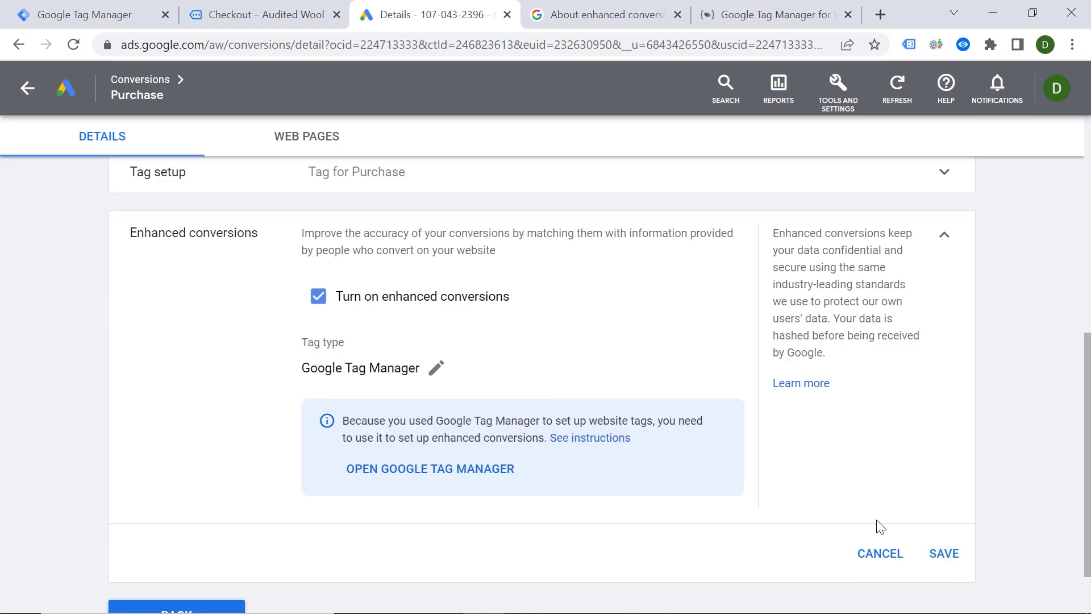
{"action": "left_click", "coordinate": [944, 553]}
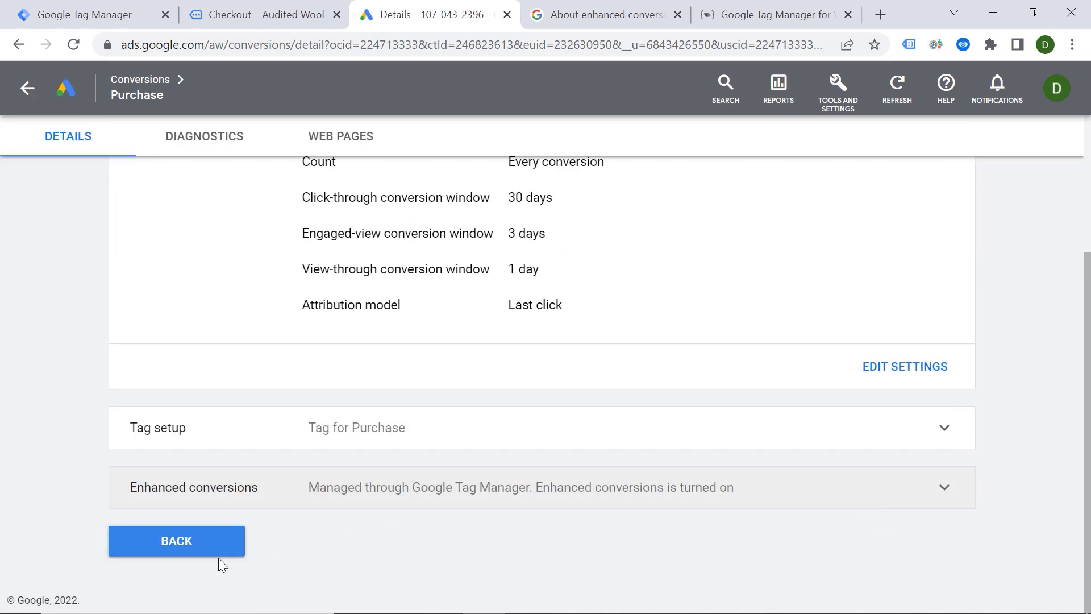
{"action": "left_click", "coordinate": [204, 557]}
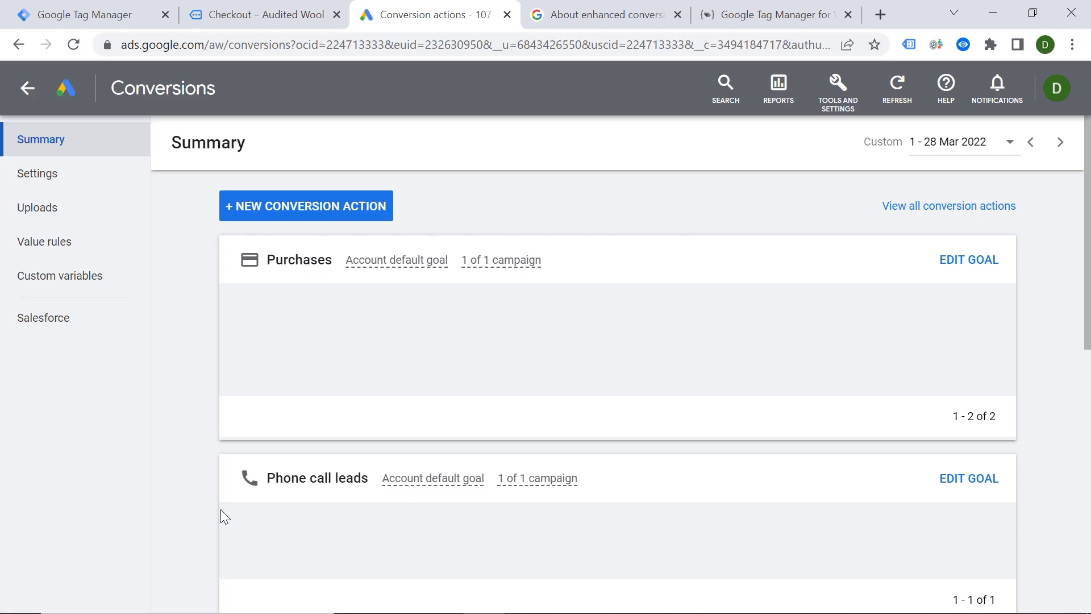
Open the Purchase conversion's Diagnostics tab to see enhanced conversions awaiting data
{"action": "left_click", "coordinate": [288, 377]}
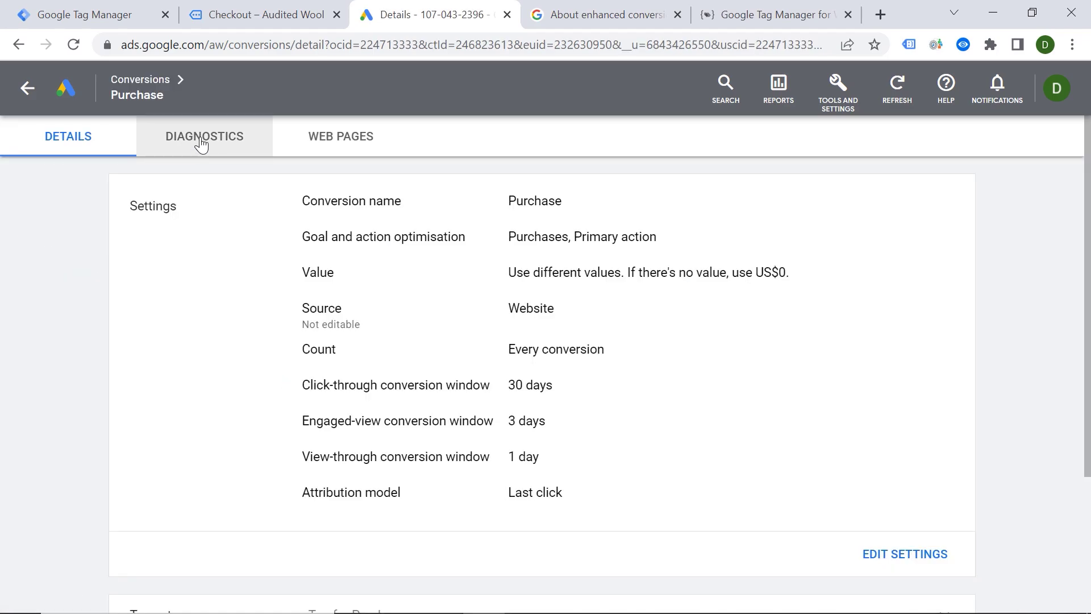
{"action": "left_click", "coordinate": [202, 142]}
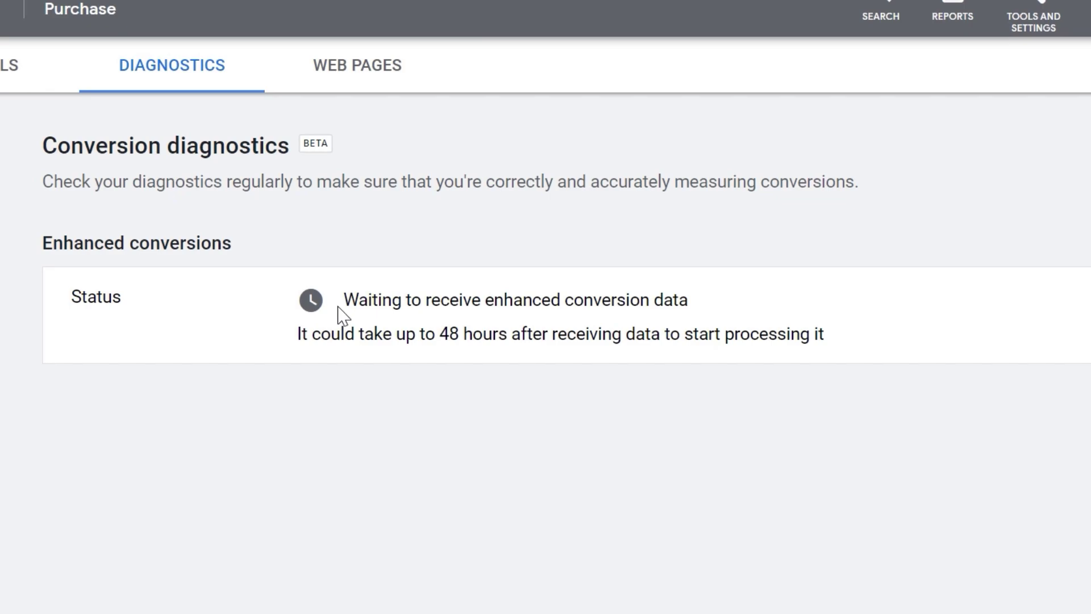